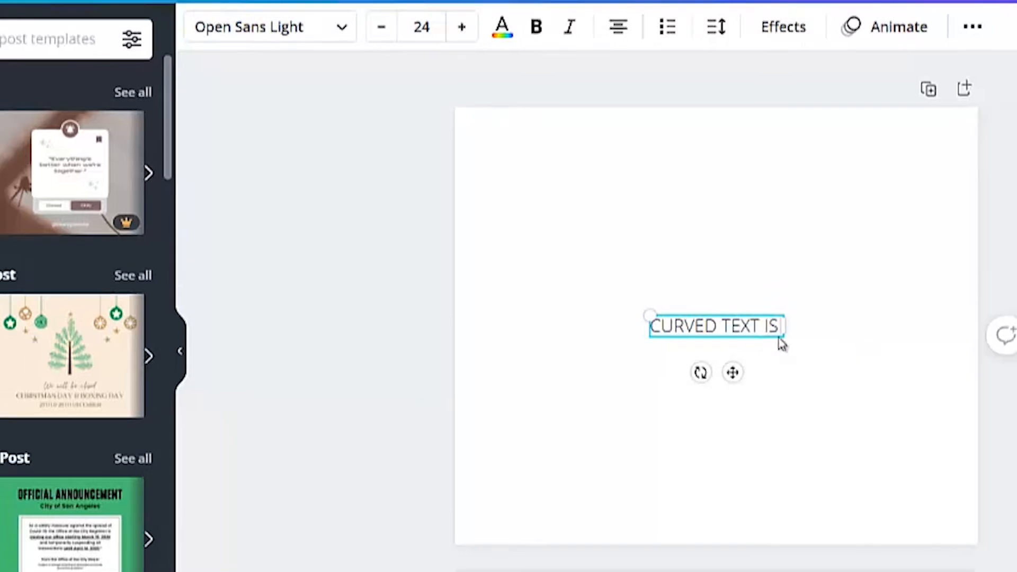
Duplicate the "CURVED TEXT IS" text box beside the original and replace the copy's text with "SO MUCH FUN"
{"action": "left_click_drag", "start_coordinate": [747, 328], "coordinate": [901, 335]}
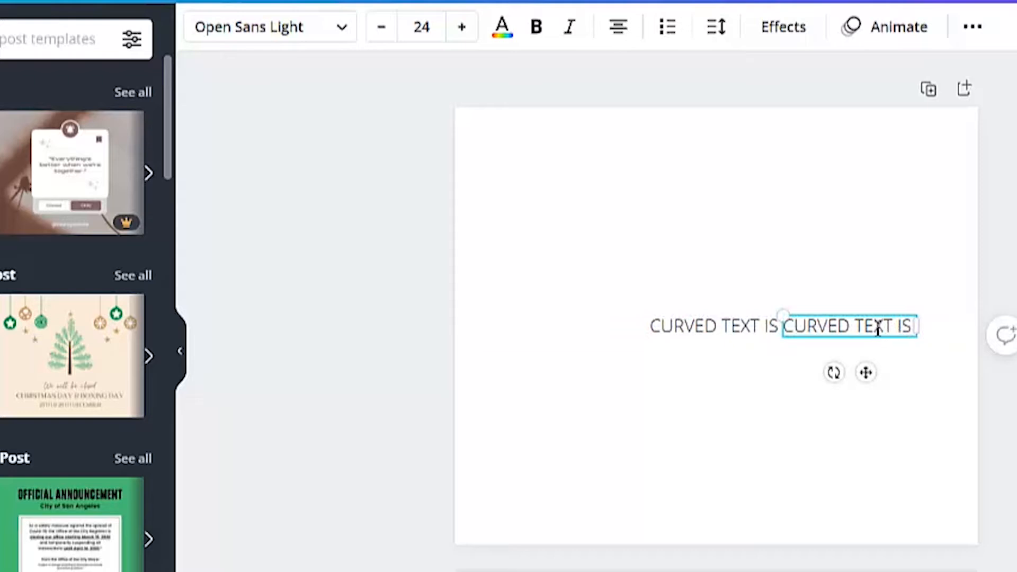
{"action": "double_click", "coordinate": [878, 328]}
{"action": "key", "text": "ctrl+a"}
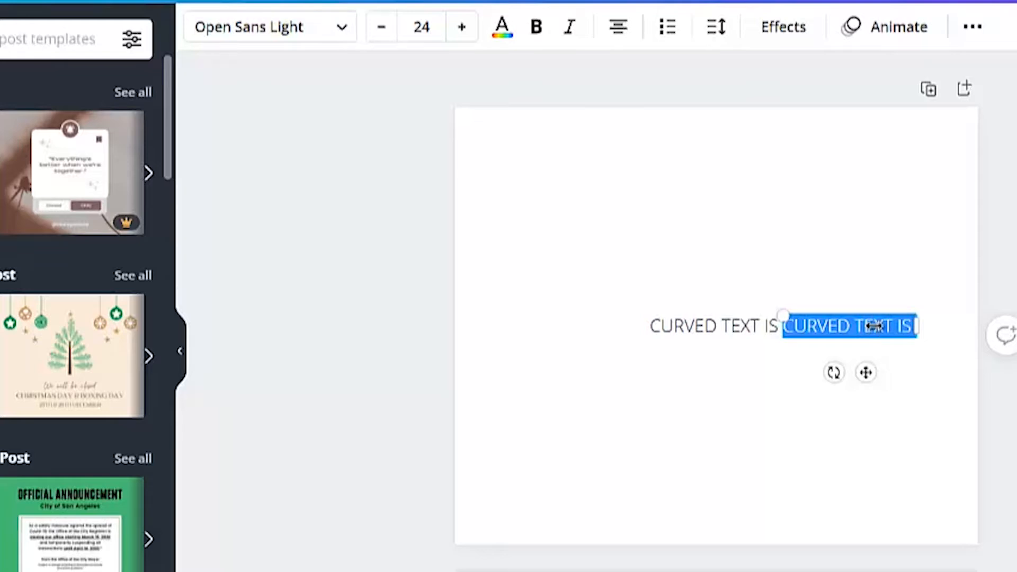
{"action": "type", "text": "SO MUCH FUN"}
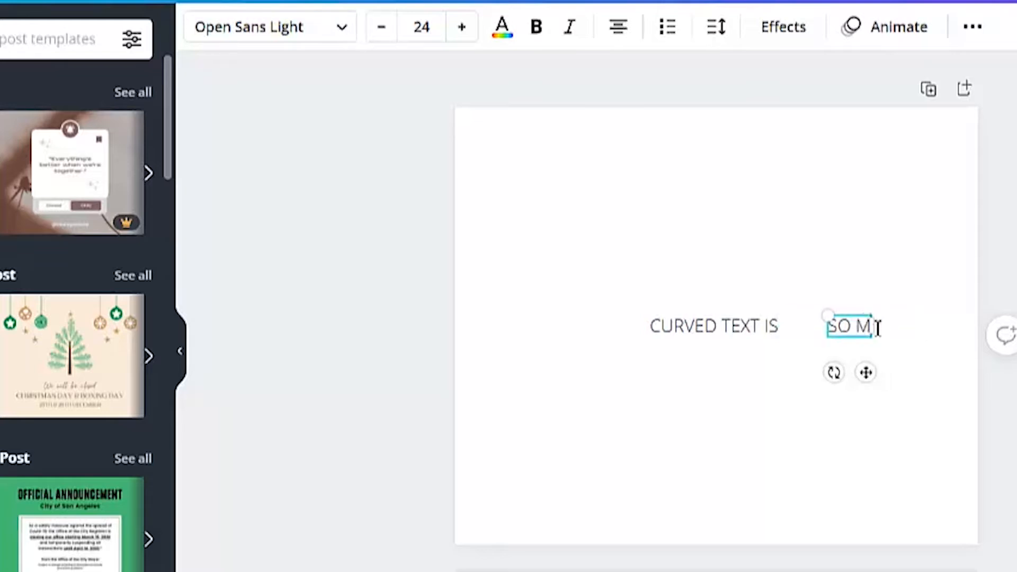
{"action": "left_click", "coordinate": [758, 407]}
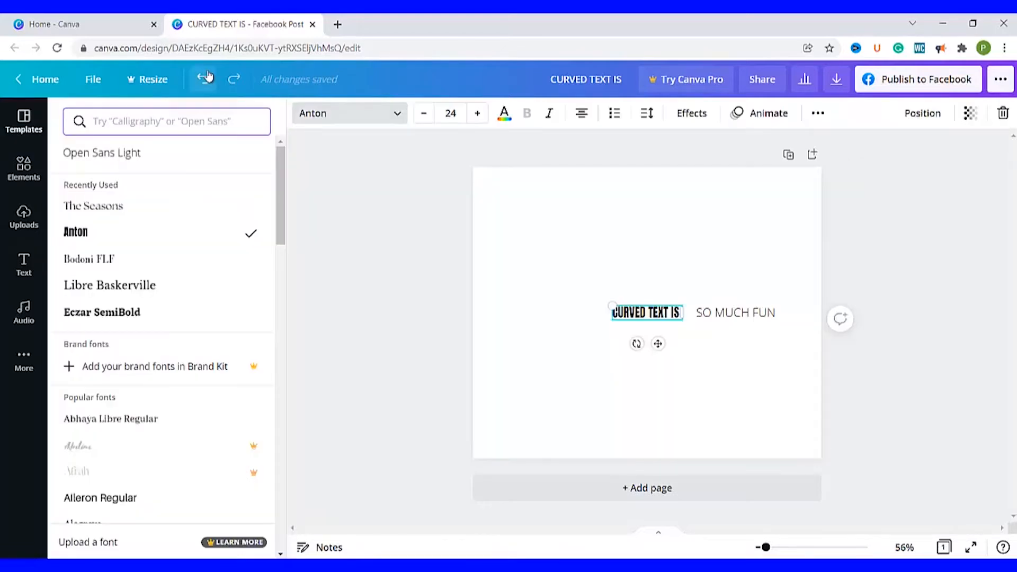
Undo the Anton font and format "CURVED TEXT IS" in The Seasons font, bold and dark blue
{"action": "left_click", "coordinate": [204, 79]}
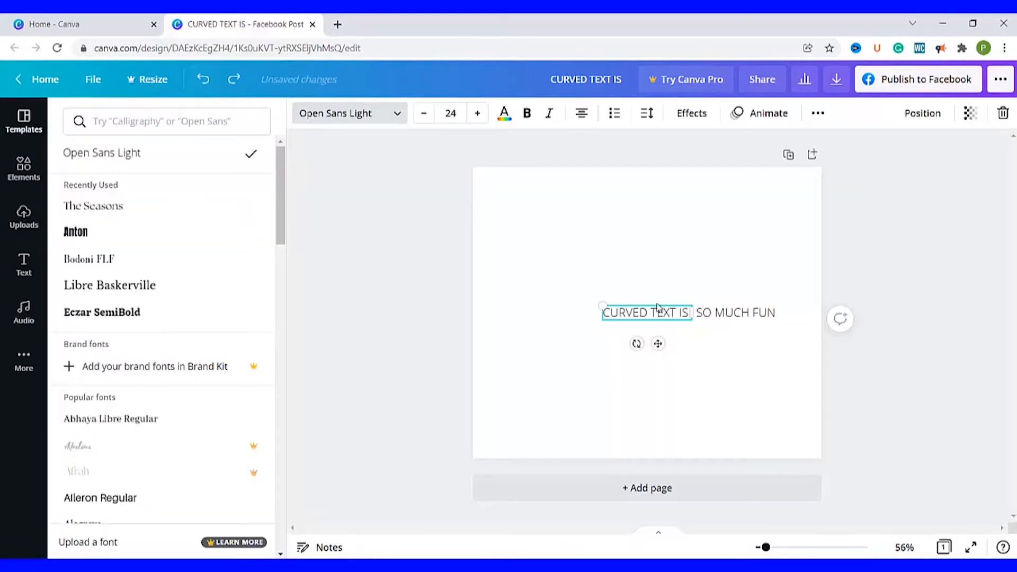
{"action": "left_click", "coordinate": [104, 209]}
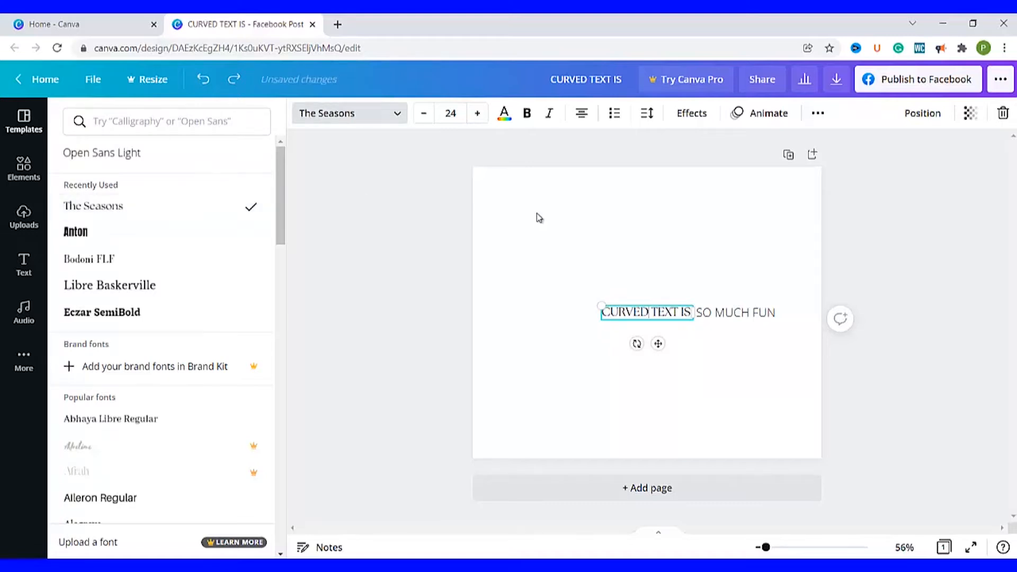
{"action": "left_click", "coordinate": [525, 120]}
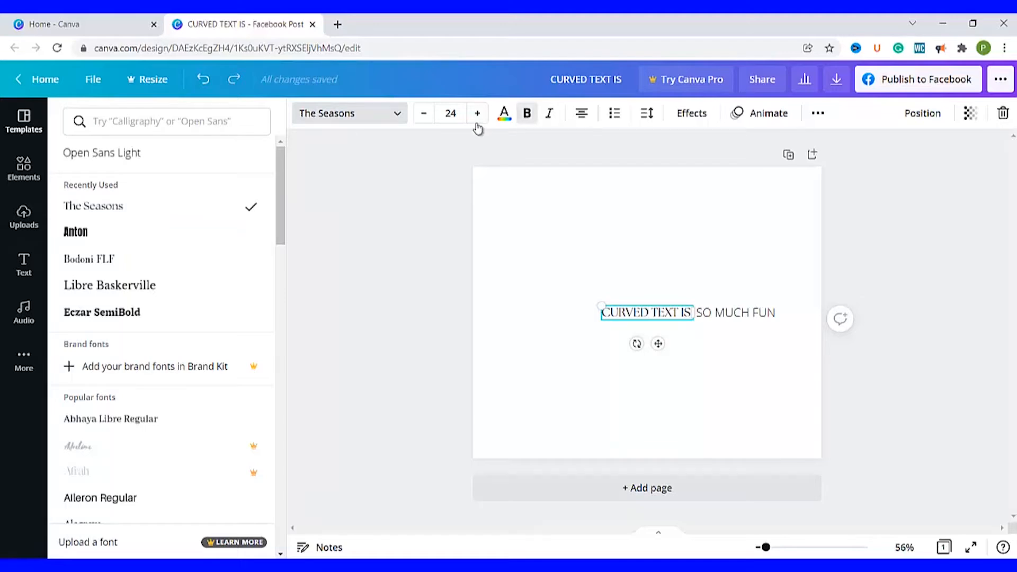
{"action": "left_click", "coordinate": [505, 117]}
{"action": "left_click", "coordinate": [256, 373]}
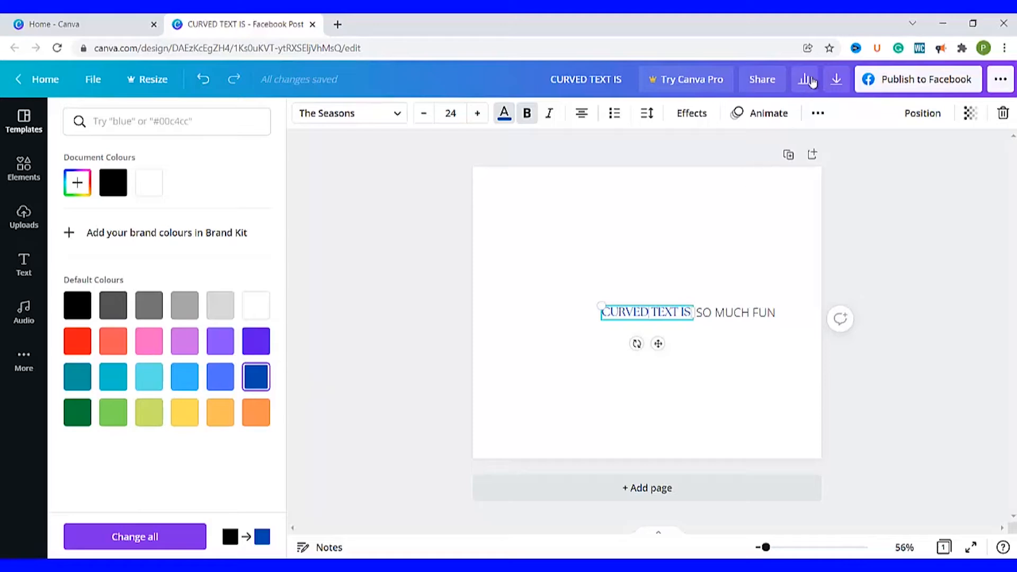
Copy the style of "CURVED TEXT IS" onto the "SO MUCH FUN" text
{"action": "left_click", "coordinate": [818, 113]}
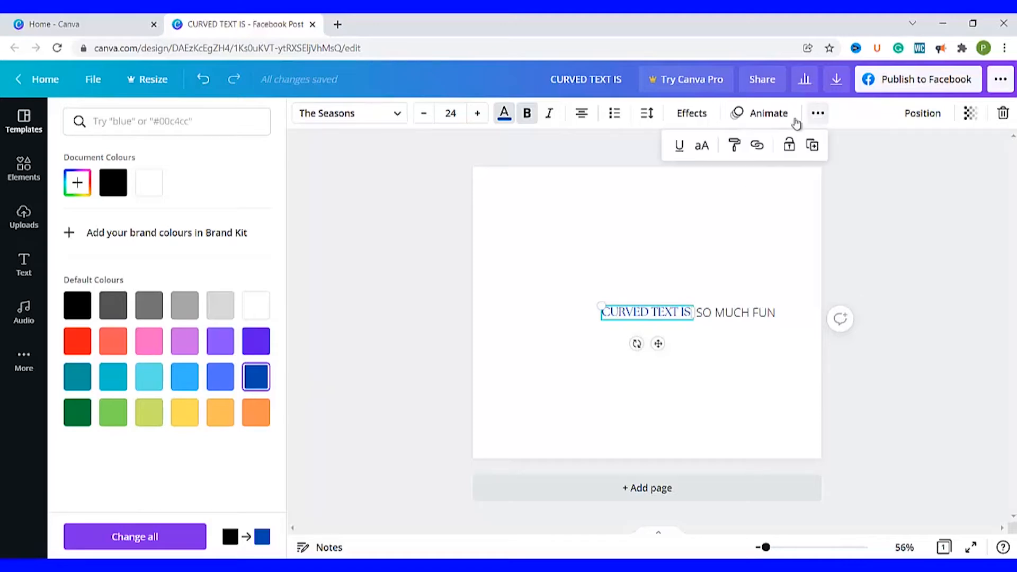
{"action": "left_click", "coordinate": [734, 145]}
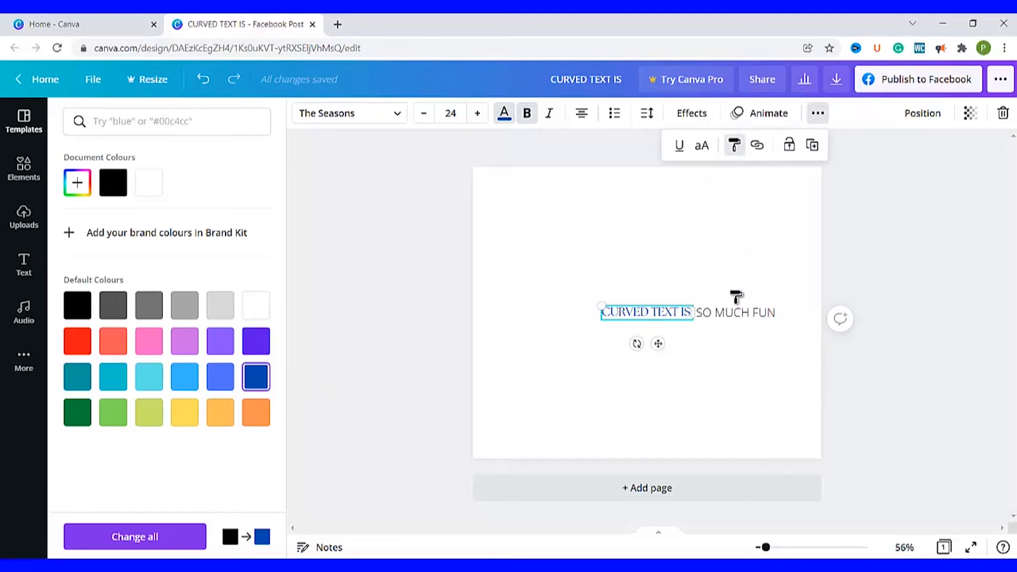
{"action": "left_click", "coordinate": [736, 311]}
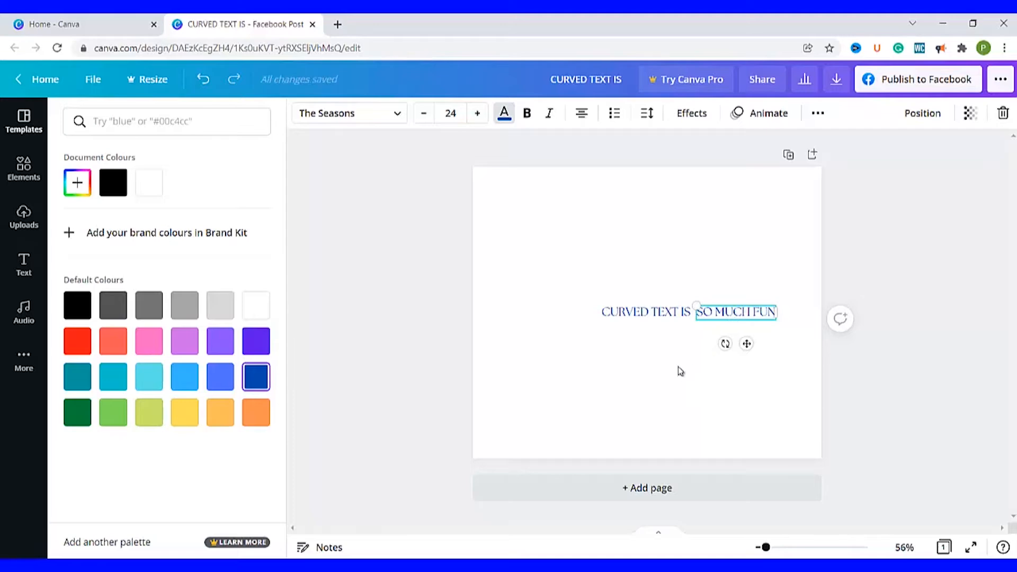
{"action": "left_click", "coordinate": [683, 392]}
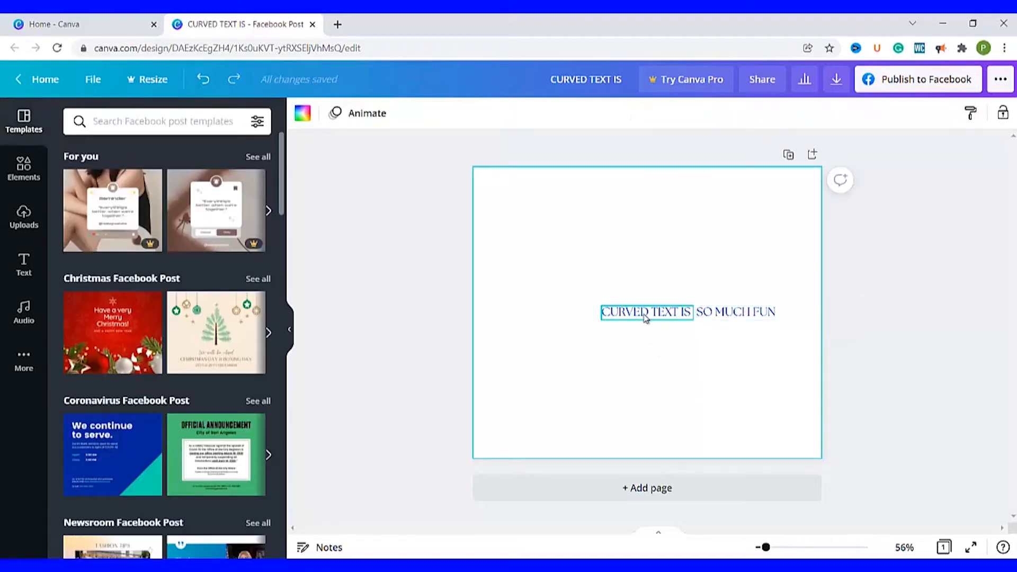
Move "CURVED TEXT IS" away from "SO MUCH FUN" and apply the Curve shape effect to it with a curve value of 70
{"action": "left_click_drag", "start_coordinate": [646, 317], "coordinate": [565, 320]}
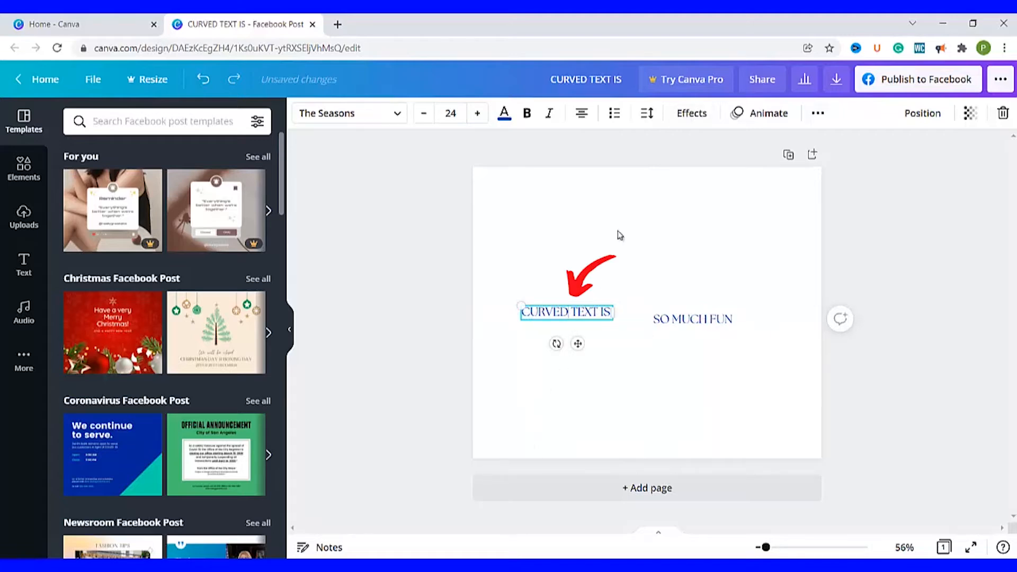
{"action": "left_click", "coordinate": [689, 112]}
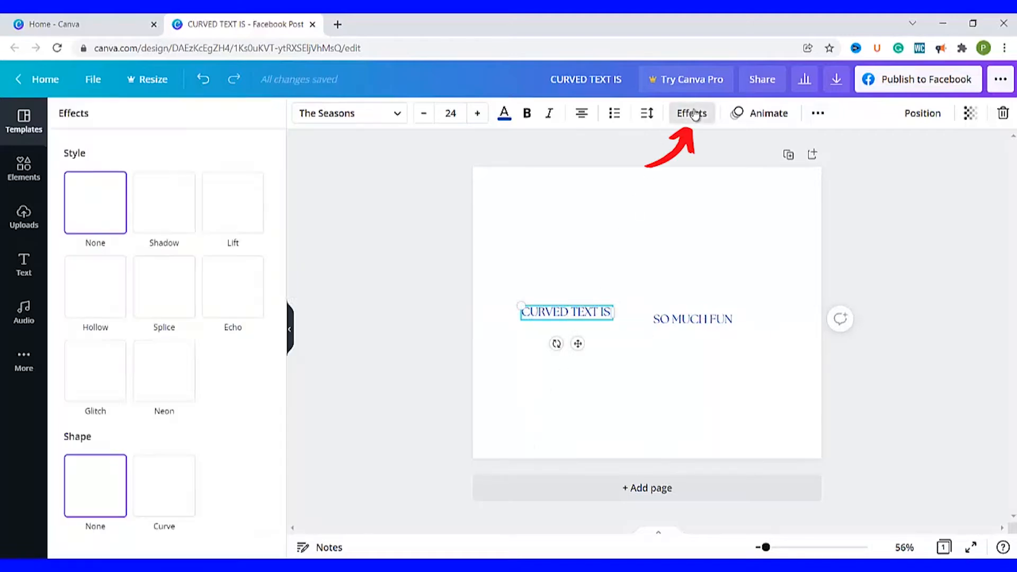
{"action": "left_click", "coordinate": [159, 497]}
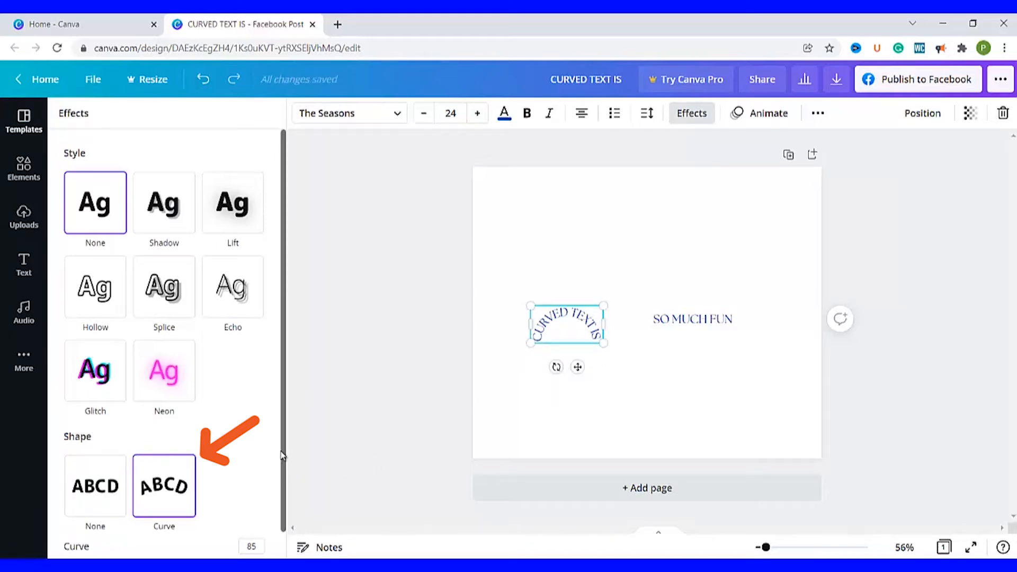
{"action": "left_click_drag", "start_coordinate": [284, 457], "coordinate": [282, 496]}
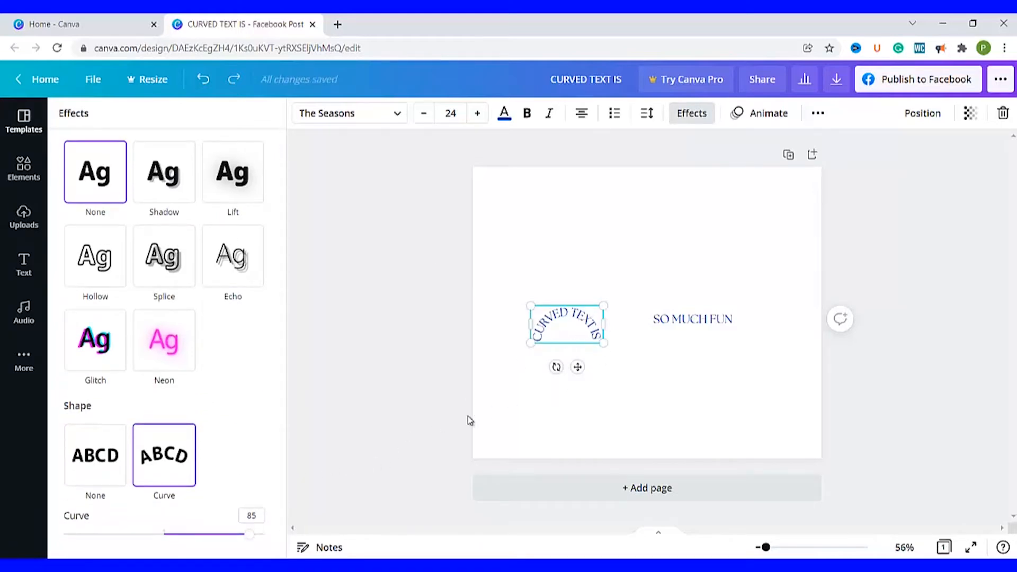
{"action": "left_click_drag", "start_coordinate": [249, 534], "coordinate": [234, 535]}
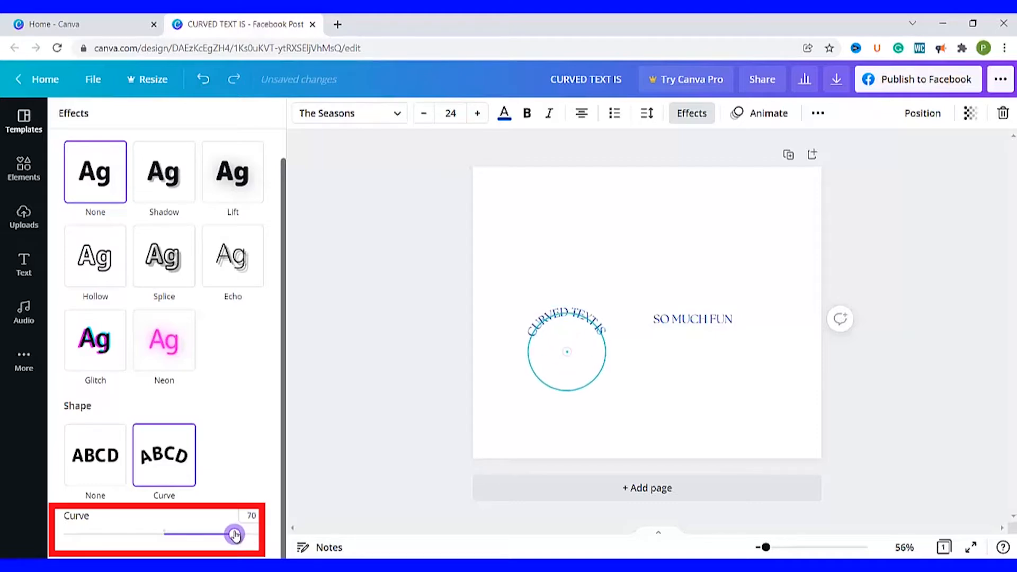
{"action": "left_click", "coordinate": [592, 341]}
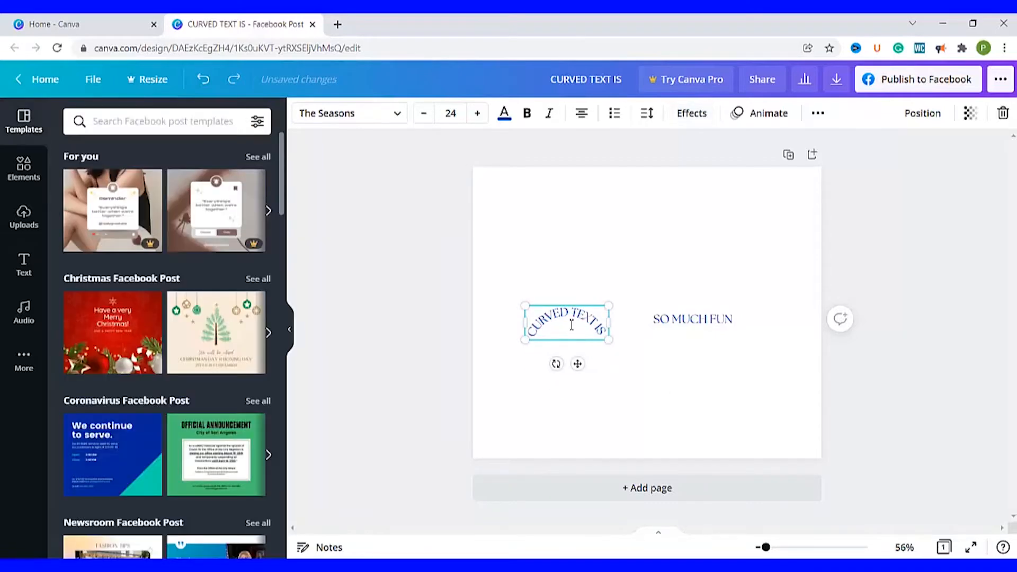
Set the letter spacing of the curved "CURVED TEXT IS" text to 148
{"action": "left_click", "coordinate": [572, 324]}
{"action": "left_click", "coordinate": [647, 113]}
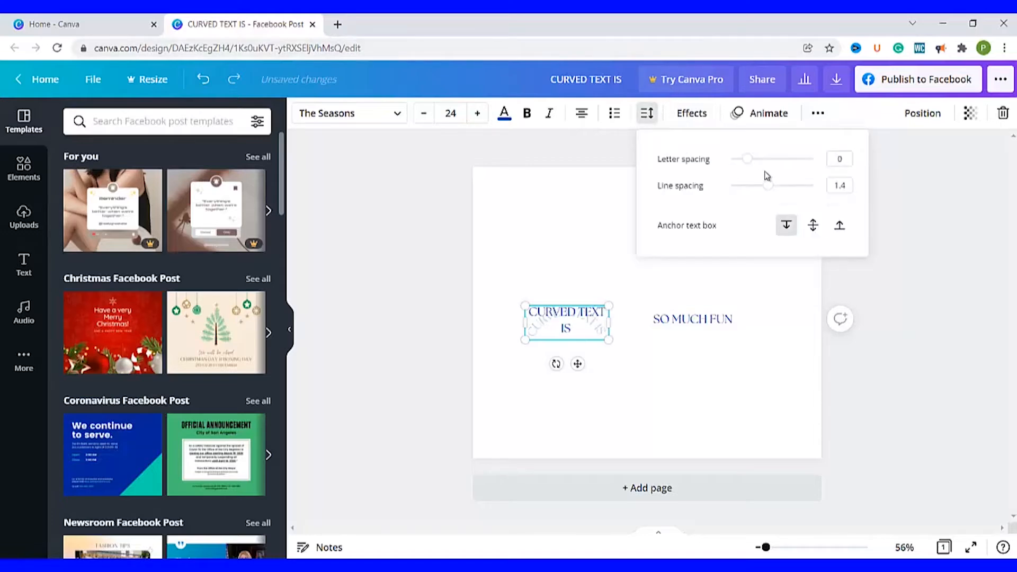
{"action": "left_click", "coordinate": [630, 399]}
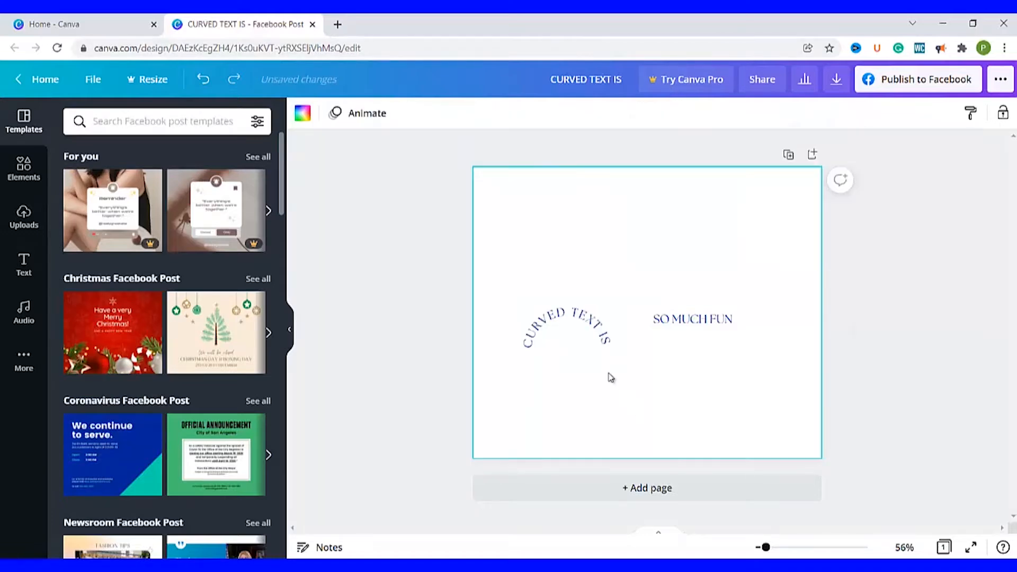
{"action": "left_click", "coordinate": [589, 338]}
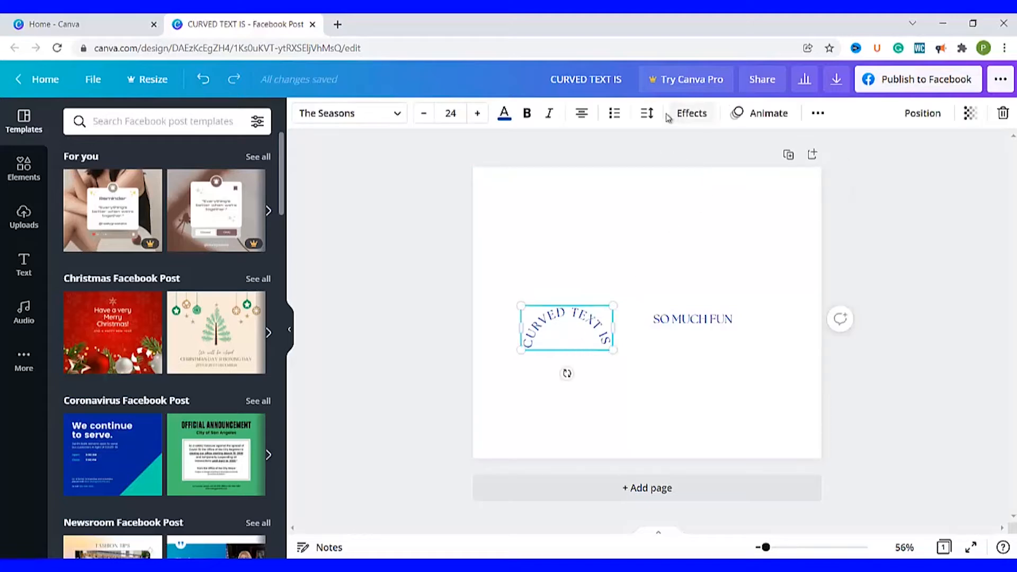
{"action": "left_click", "coordinate": [648, 118]}
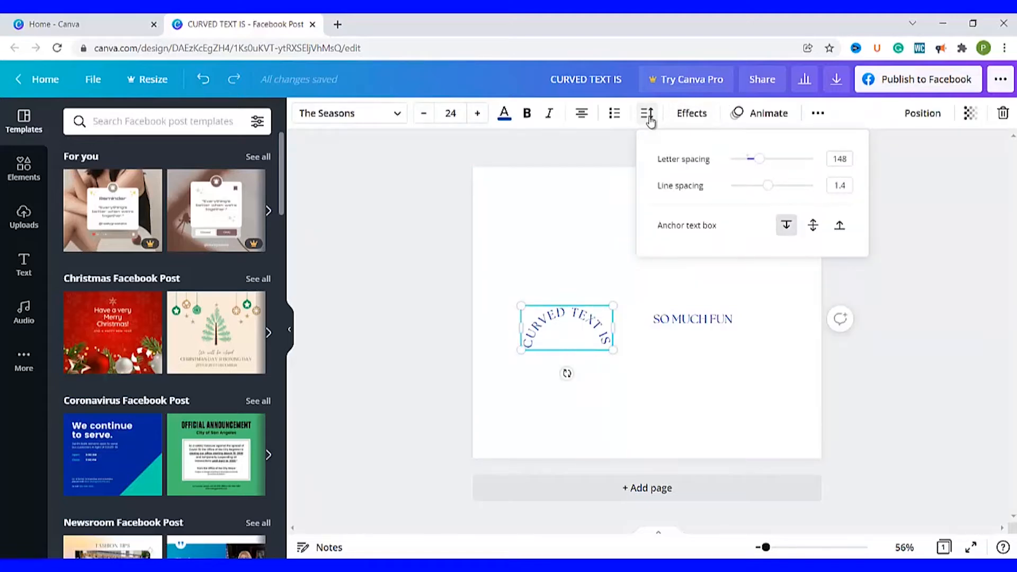
{"action": "left_click", "coordinate": [662, 371]}
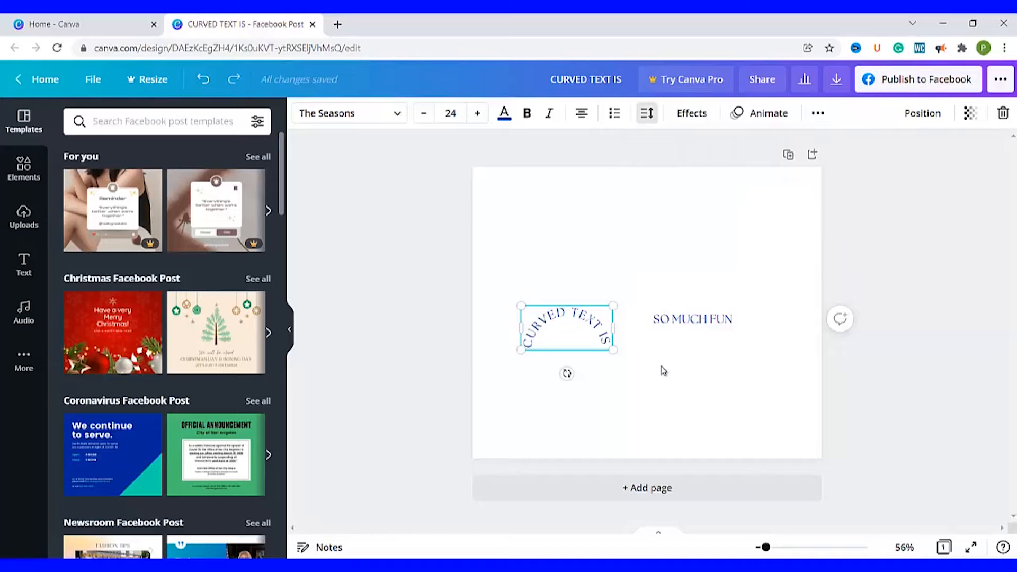
Apply the Curve shape effect to "SO MUCH FUN" and bend it the opposite way with a curve value of -39
{"action": "left_click", "coordinate": [689, 321]}
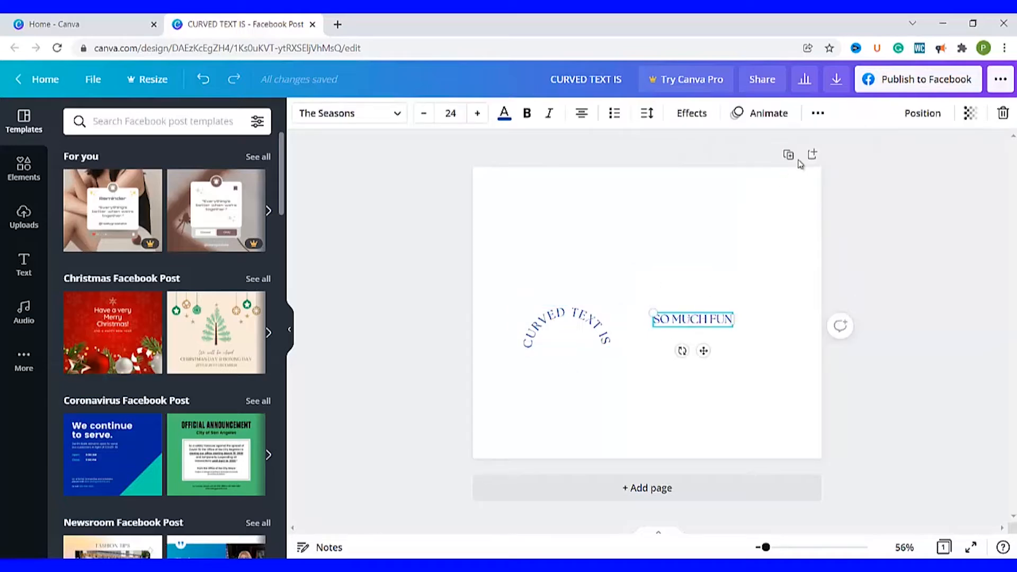
{"action": "left_click", "coordinate": [684, 121]}
{"action": "left_click", "coordinate": [175, 498]}
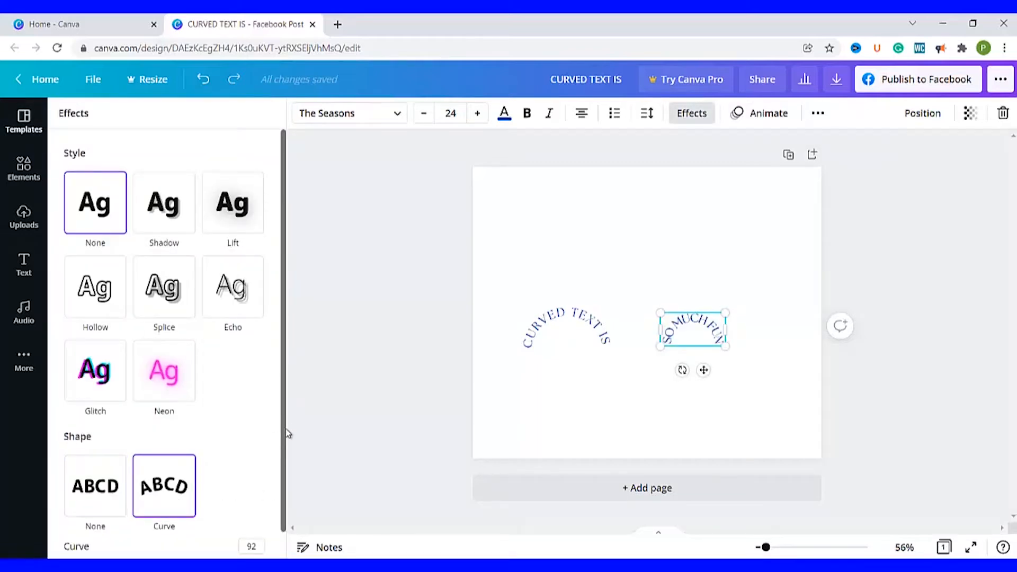
{"action": "scroll", "coordinate": [288, 434], "scroll_direction": "down", "scroll_amount": 1}
{"action": "left_click_drag", "start_coordinate": [255, 534], "coordinate": [125, 534]}
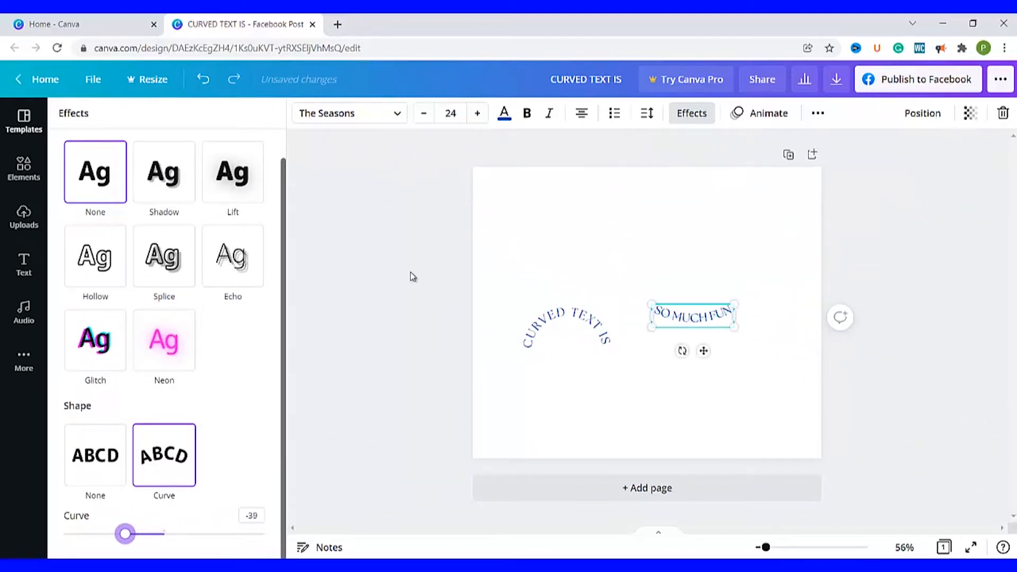
Set the letter spacing of "SO MUCH FUN" to 148 and move it so it continues from the end of "CURVED TEXT IS"
{"action": "left_click", "coordinate": [647, 124]}
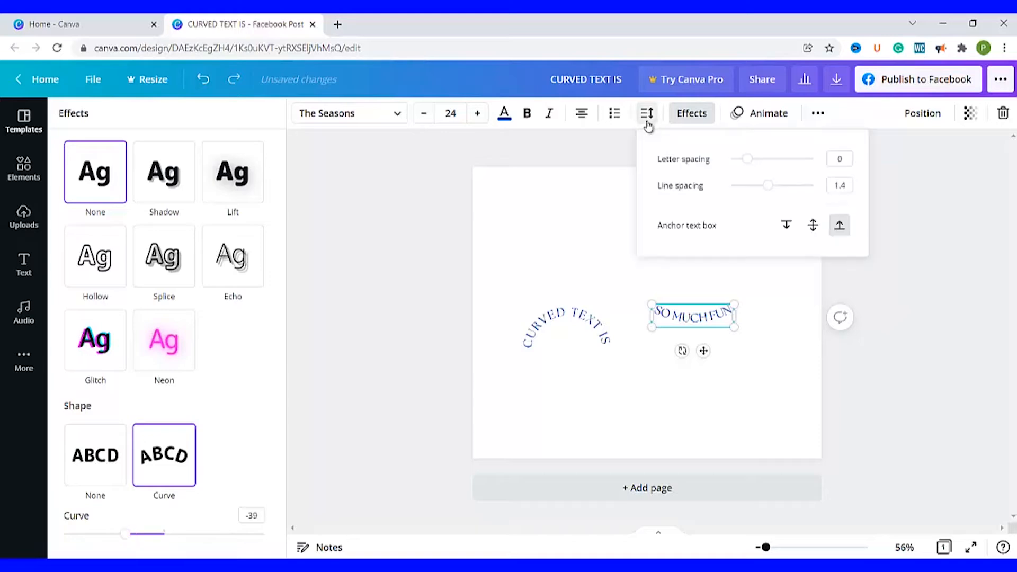
{"action": "left_click_drag", "start_coordinate": [747, 159], "coordinate": [761, 162]}
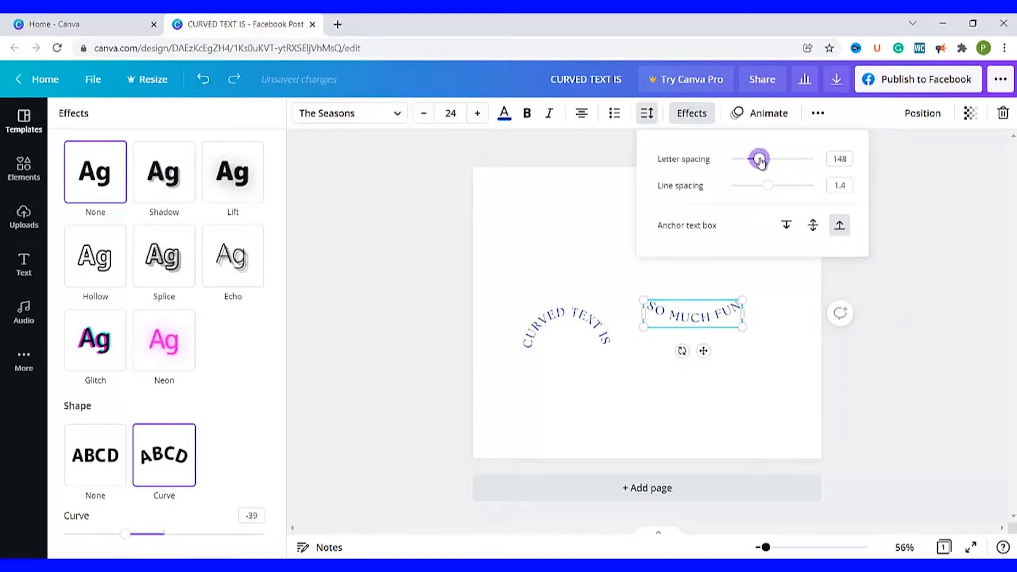
{"action": "left_click", "coordinate": [704, 310]}
{"action": "left_click_drag", "start_coordinate": [704, 351], "coordinate": [663, 364]}
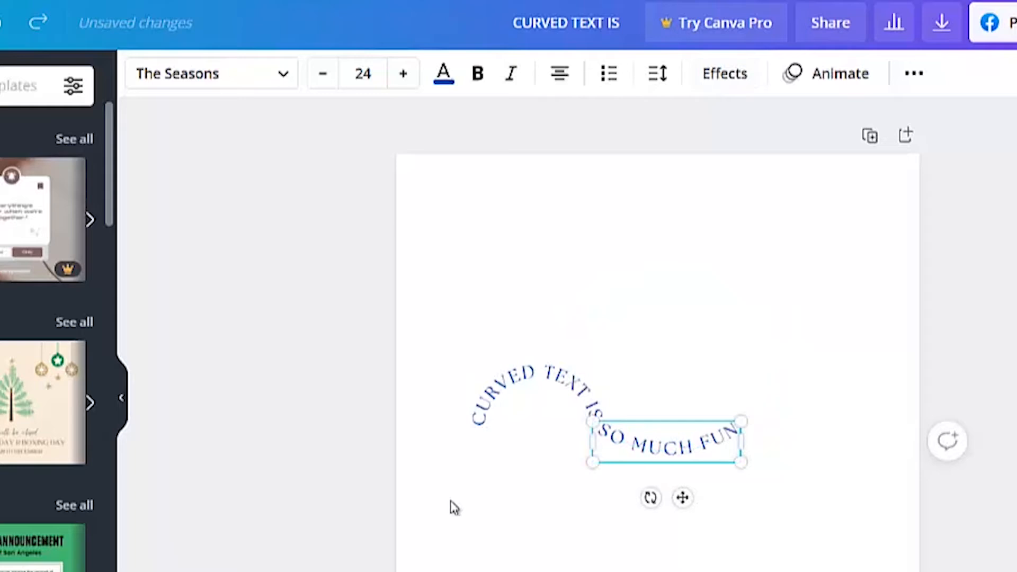
{"action": "left_click", "coordinate": [567, 438]}
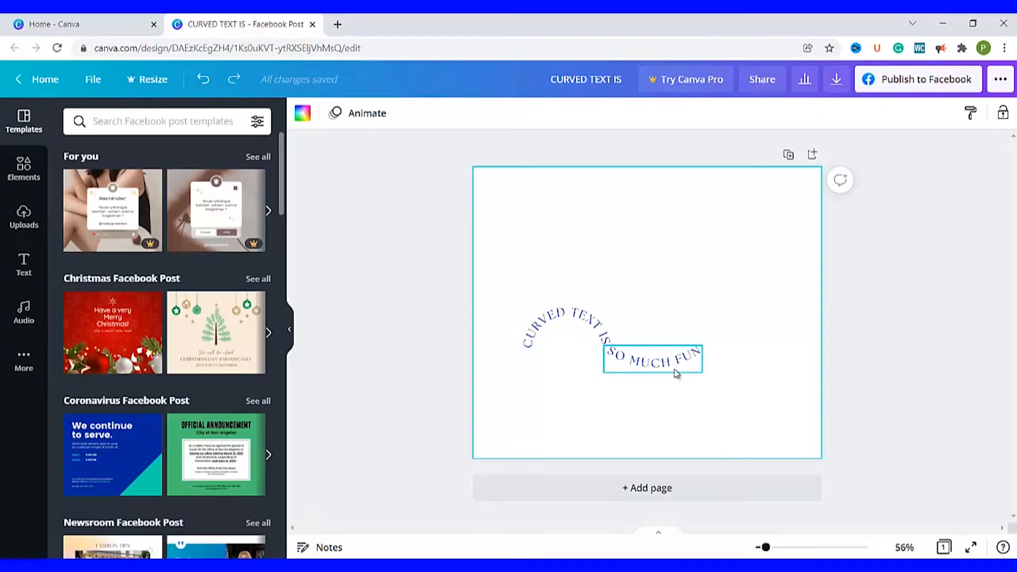
Increase the bend of "SO MUCH FUN" to a curve value of -46
{"action": "left_click", "coordinate": [689, 449]}
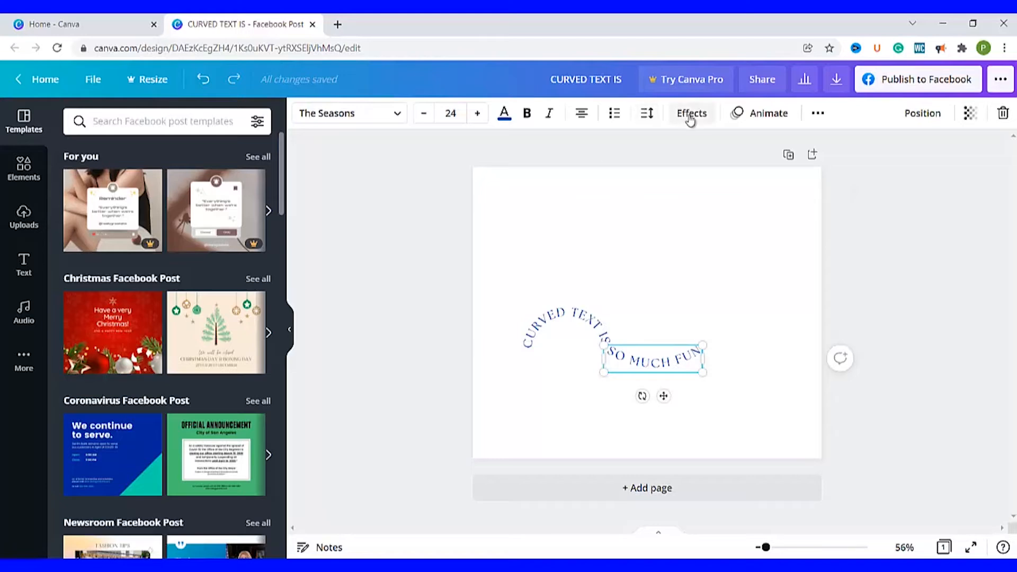
{"action": "left_click", "coordinate": [684, 113]}
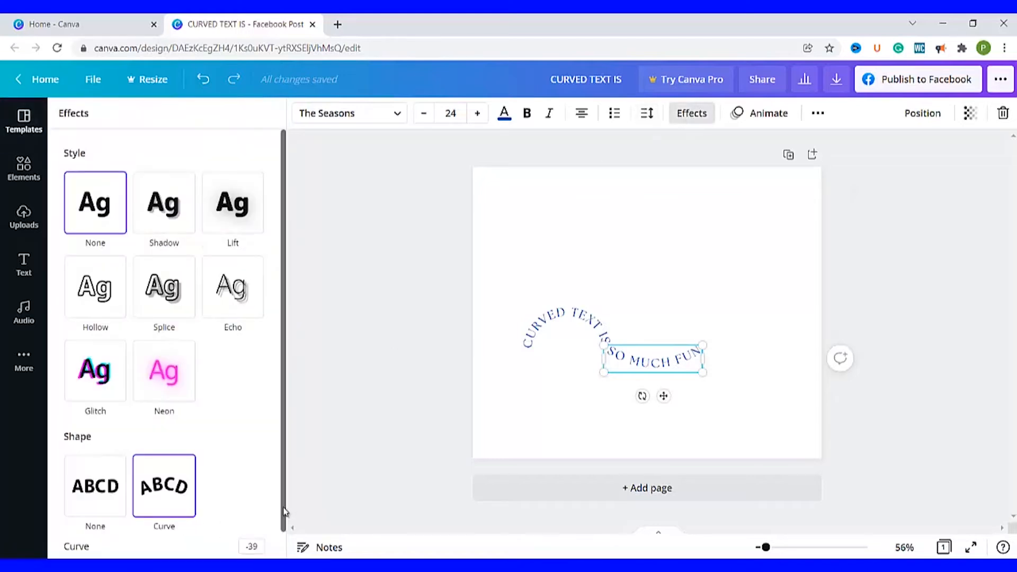
{"action": "scroll", "coordinate": [159, 529], "scroll_direction": "down", "scroll_amount": 1}
{"action": "left_click_drag", "start_coordinate": [125, 534], "coordinate": [118, 537]}
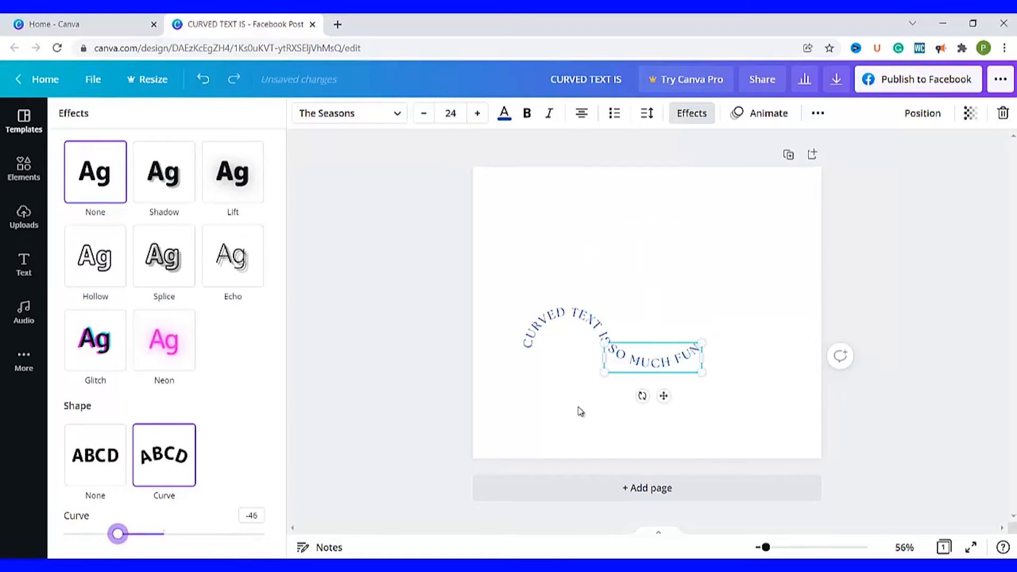
{"action": "left_click", "coordinate": [579, 408]}
Select both curved texts, "CURVED TEXT IS" and "SO MUCH FUN", and combine them into one group
{"action": "left_click", "coordinate": [796, 292]}
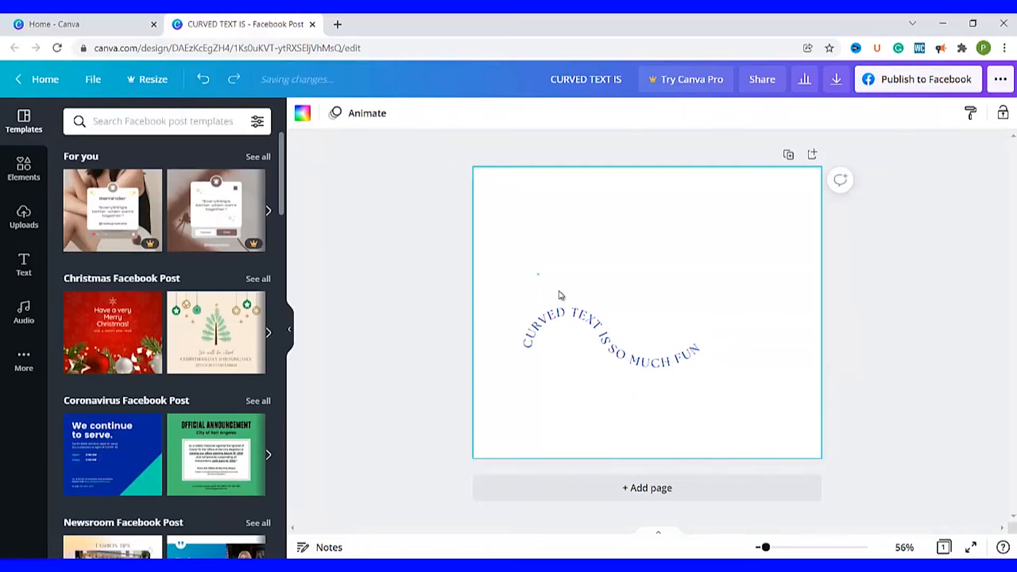
{"action": "left_click_drag", "start_coordinate": [537, 273], "coordinate": [702, 377]}
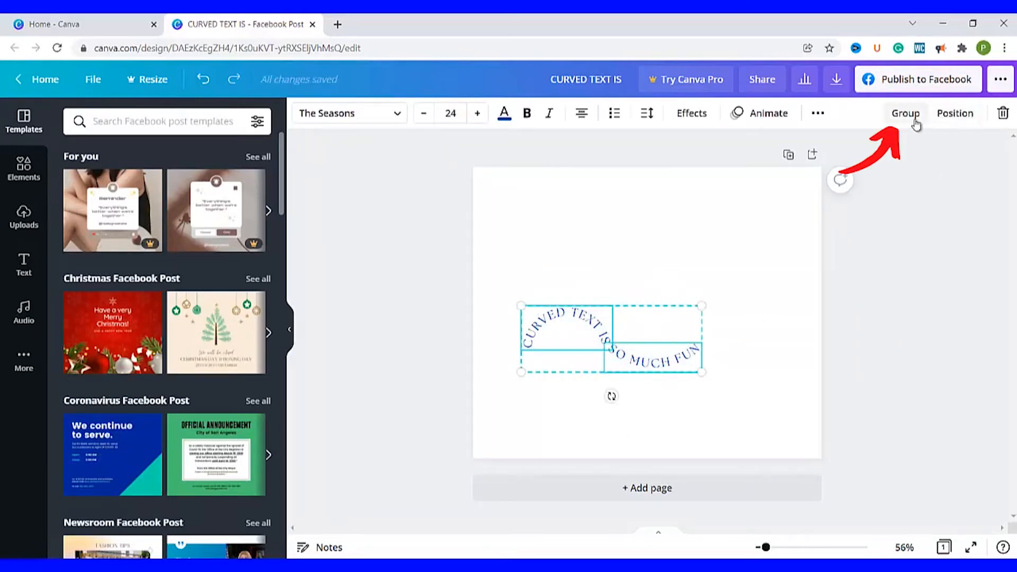
{"action": "left_click", "coordinate": [904, 114]}
{"action": "left_click", "coordinate": [728, 372]}
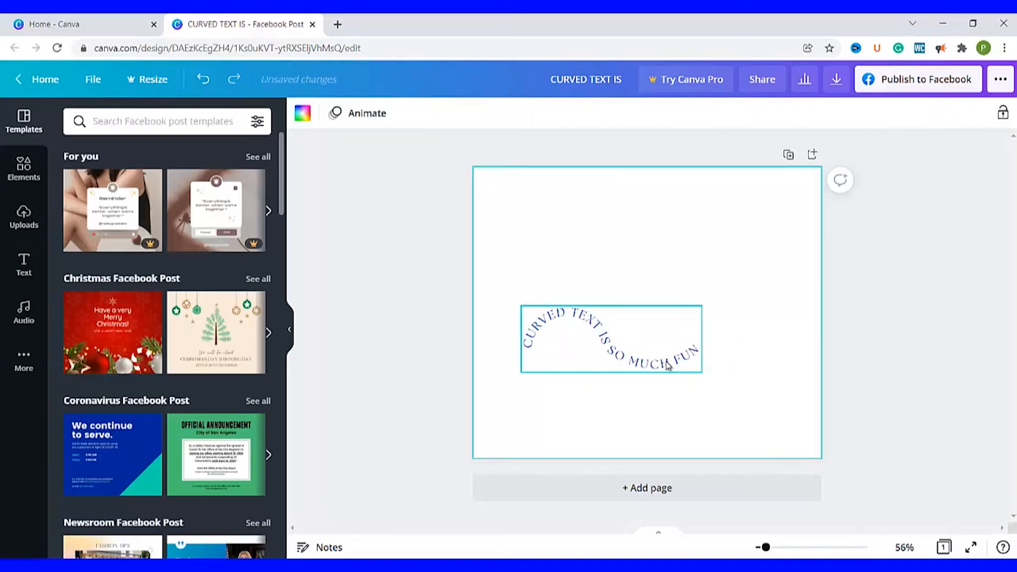
Move the grouped wavy text to the page's upper-left area and scale it down to font size 20.8
{"action": "left_click_drag", "start_coordinate": [669, 364], "coordinate": [626, 257]}
{"action": "left_click_drag", "start_coordinate": [670, 286], "coordinate": [639, 292]}
{"action": "left_click", "coordinate": [604, 316]}
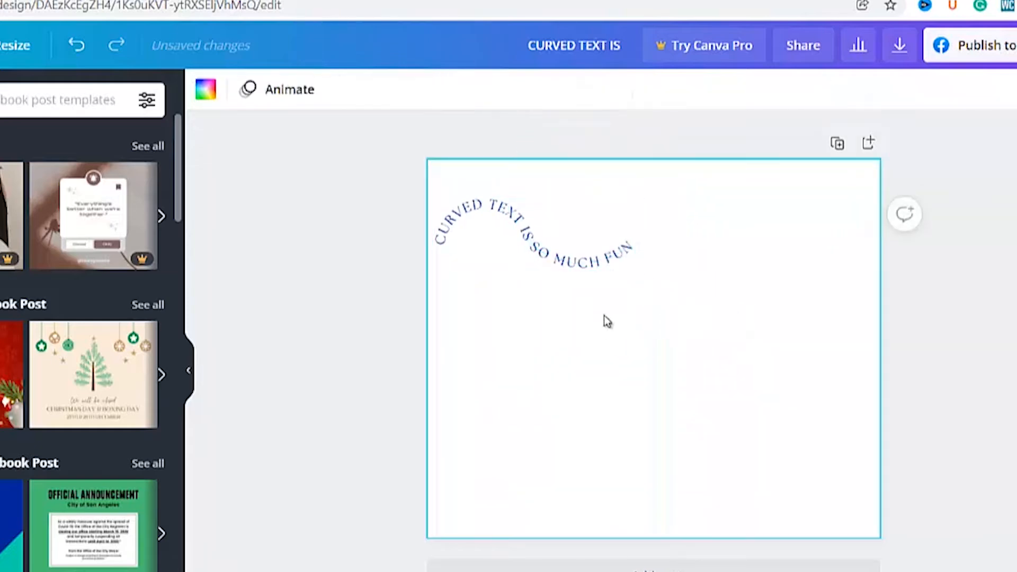
Duplicate the grouped wavy text and place the copy directly after the original to continue the wave
{"action": "left_click", "coordinate": [614, 258]}
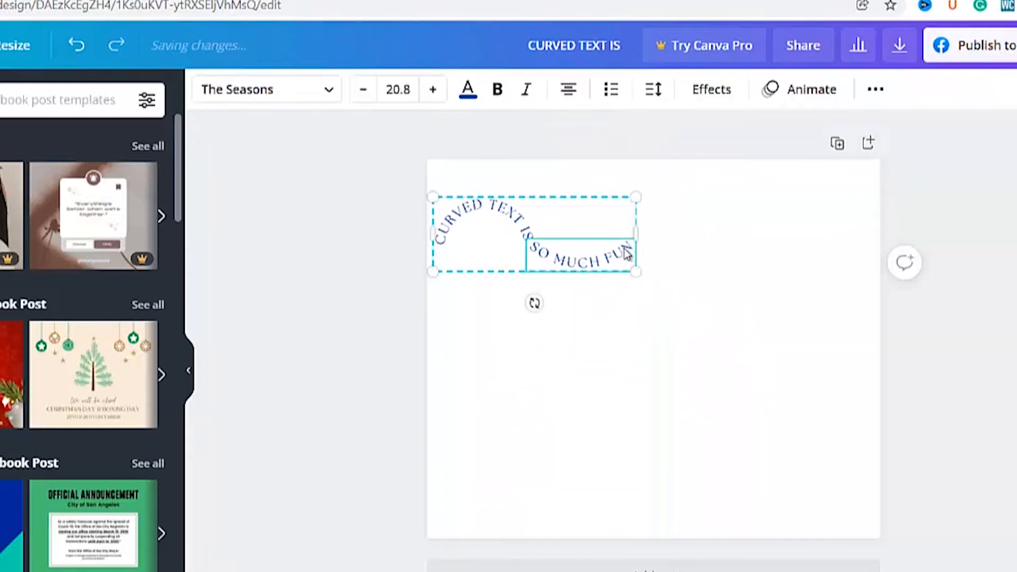
{"action": "left_click", "coordinate": [572, 331]}
{"action": "left_click", "coordinate": [567, 263]}
{"action": "left_click_drag", "start_coordinate": [566, 263], "coordinate": [760, 258]}
{"action": "left_click", "coordinate": [762, 431]}
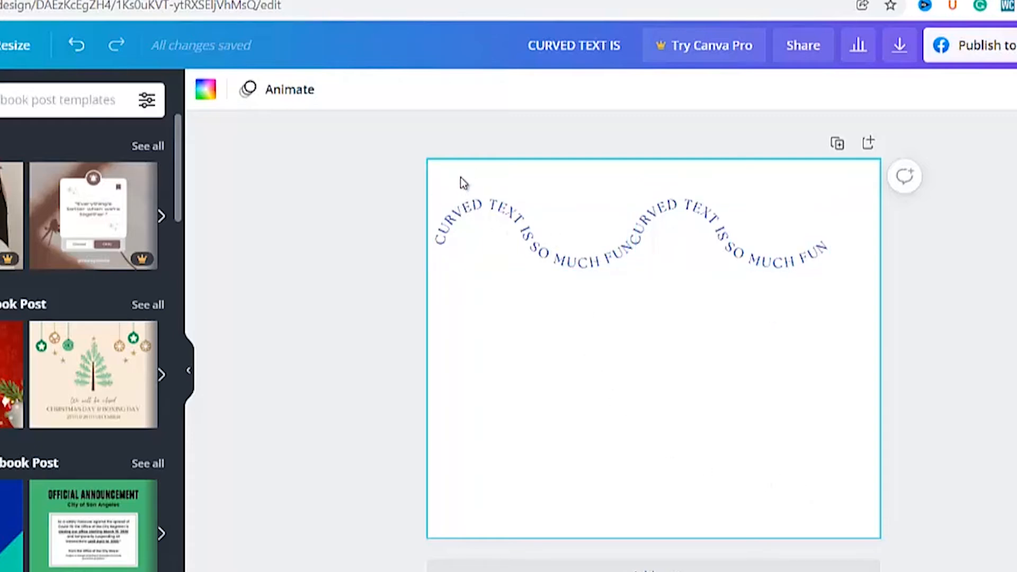
Regroup the two waves as one single group and place a duplicate of it just below, aligned with the original
{"action": "left_click_drag", "start_coordinate": [460, 177], "coordinate": [816, 289]}
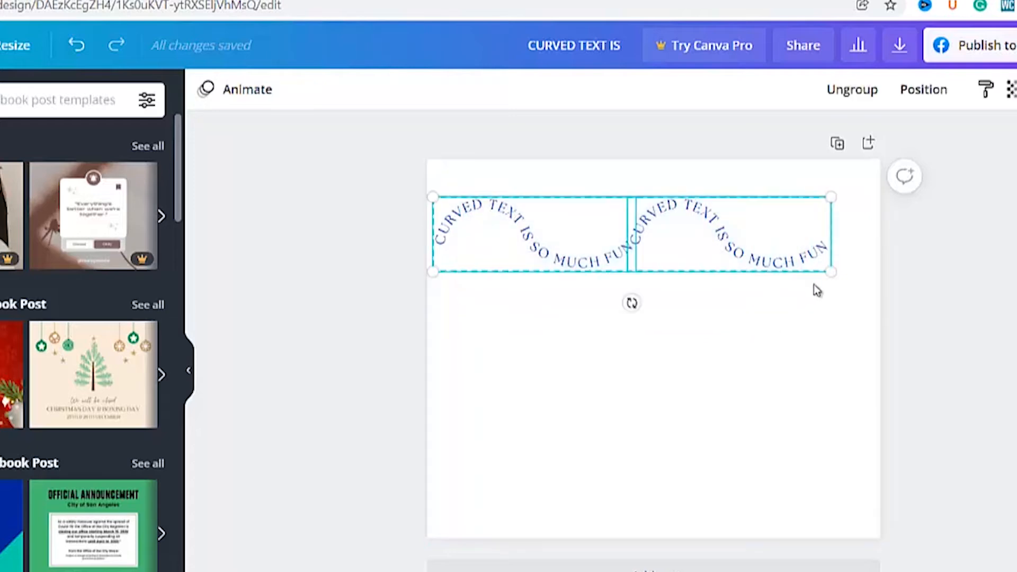
{"action": "left_click", "coordinate": [848, 100]}
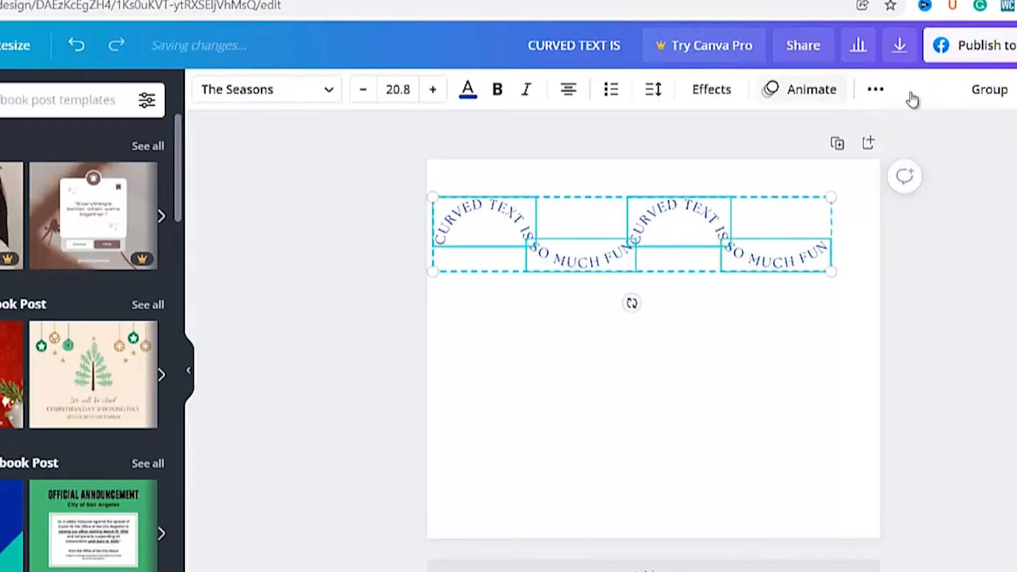
{"action": "left_click", "coordinate": [1000, 91]}
{"action": "left_click_drag", "start_coordinate": [645, 260], "coordinate": [622, 273]}
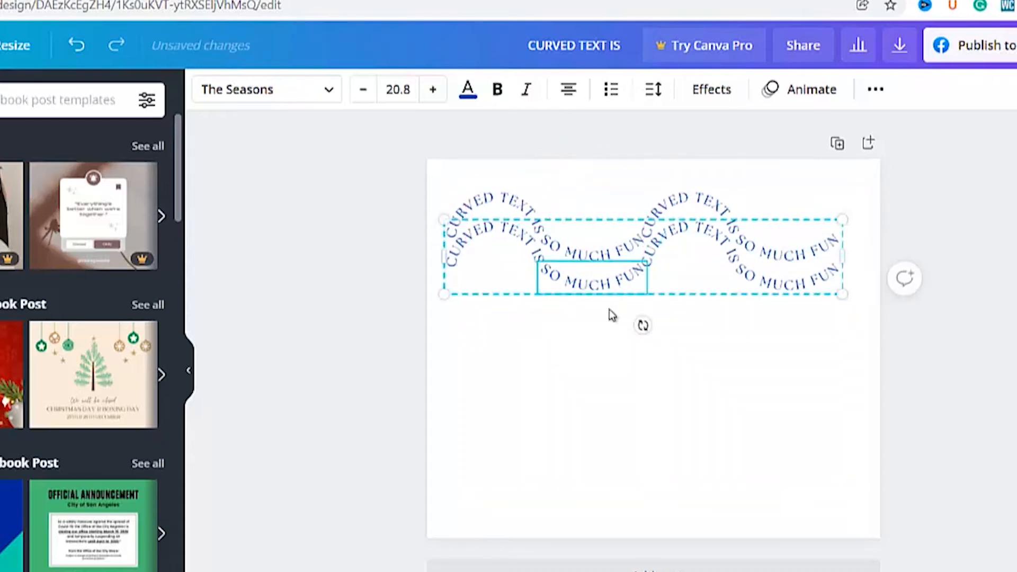
{"action": "left_click", "coordinate": [706, 384]}
Recolour all four curved text pieces of the lower wave row red
{"action": "left_click", "coordinate": [619, 276]}
{"action": "left_click", "coordinate": [467, 89]}
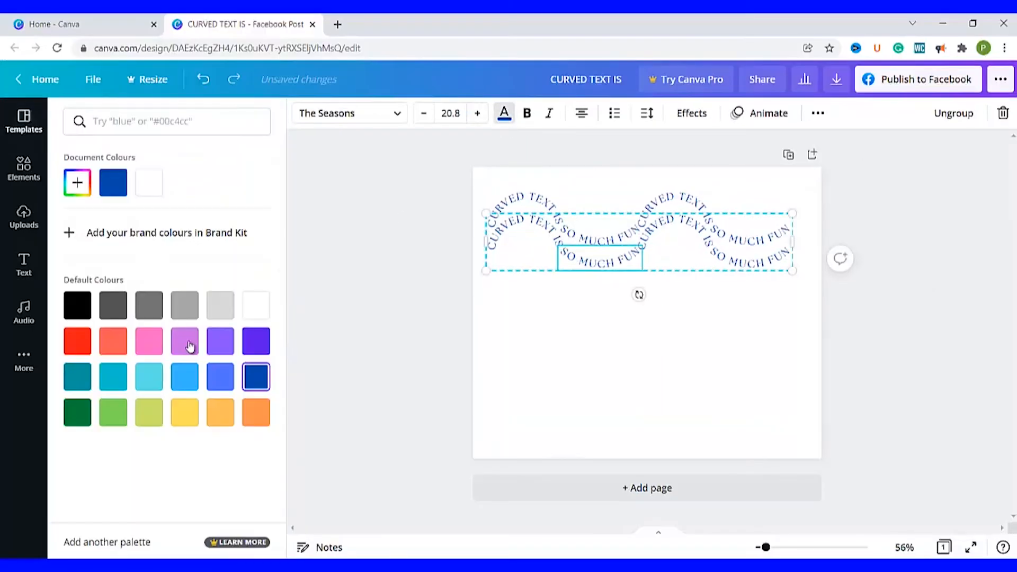
{"action": "left_click", "coordinate": [81, 344]}
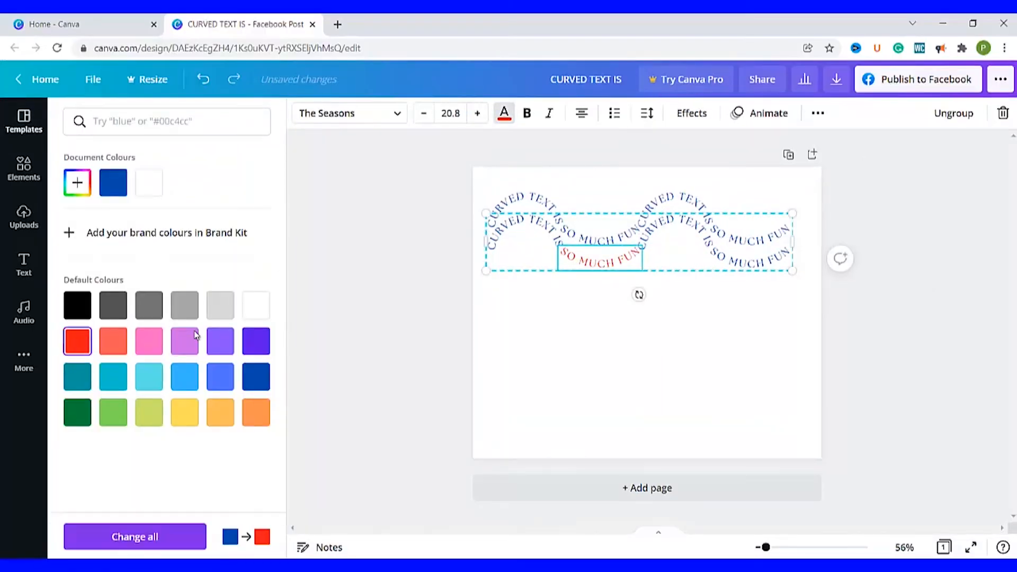
{"action": "left_click", "coordinate": [508, 247]}
{"action": "left_click", "coordinate": [81, 343]}
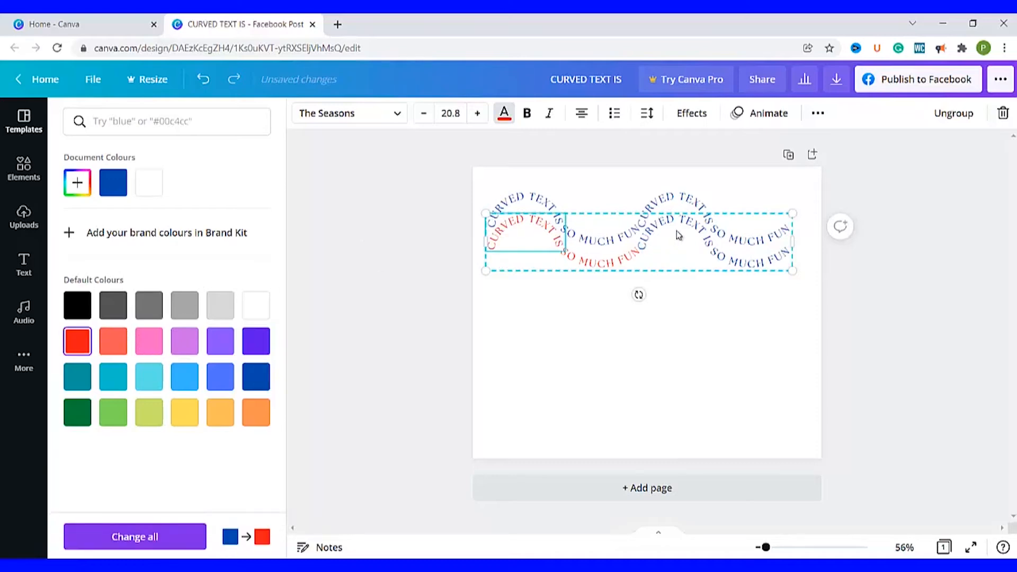
{"action": "left_click", "coordinate": [678, 235]}
{"action": "left_click", "coordinate": [82, 340]}
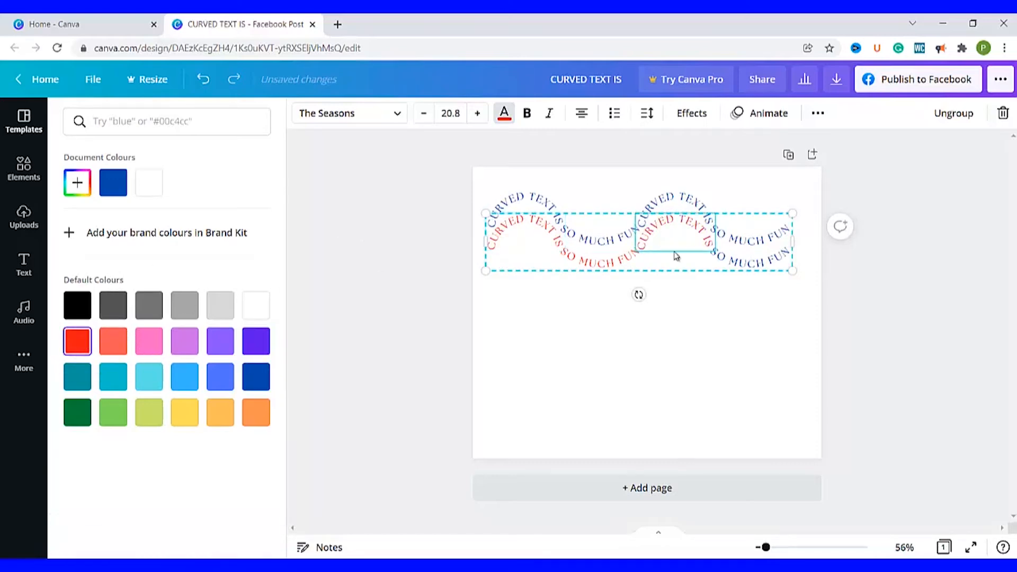
{"action": "left_click", "coordinate": [729, 251]}
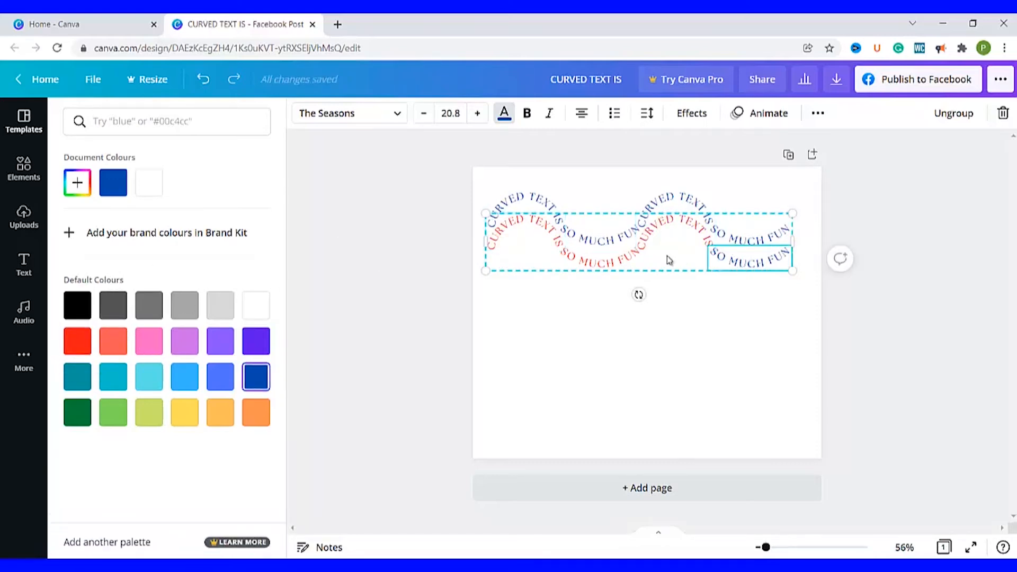
{"action": "left_click", "coordinate": [77, 341]}
{"action": "left_click", "coordinate": [578, 386]}
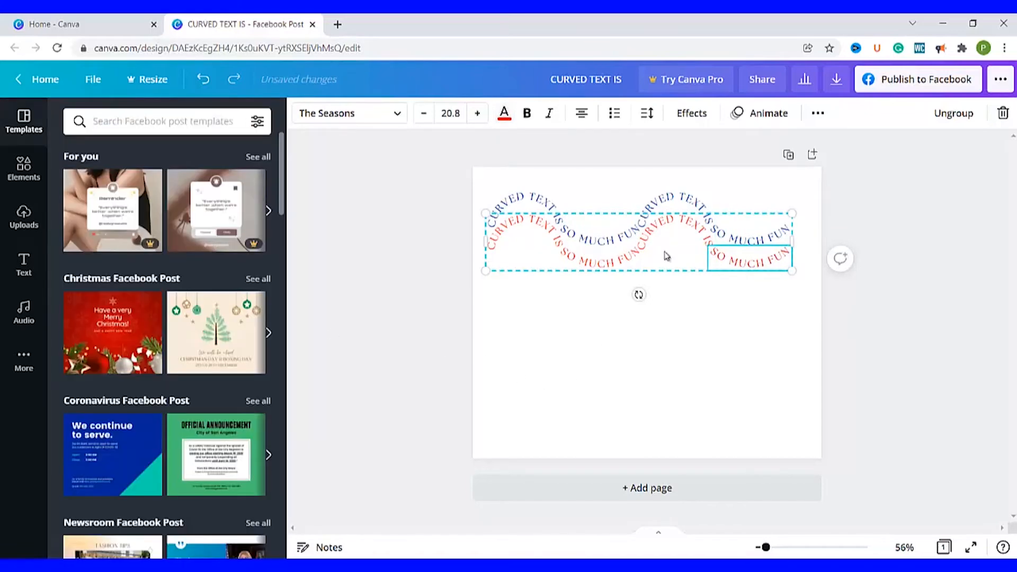
{"action": "left_click", "coordinate": [655, 324]}
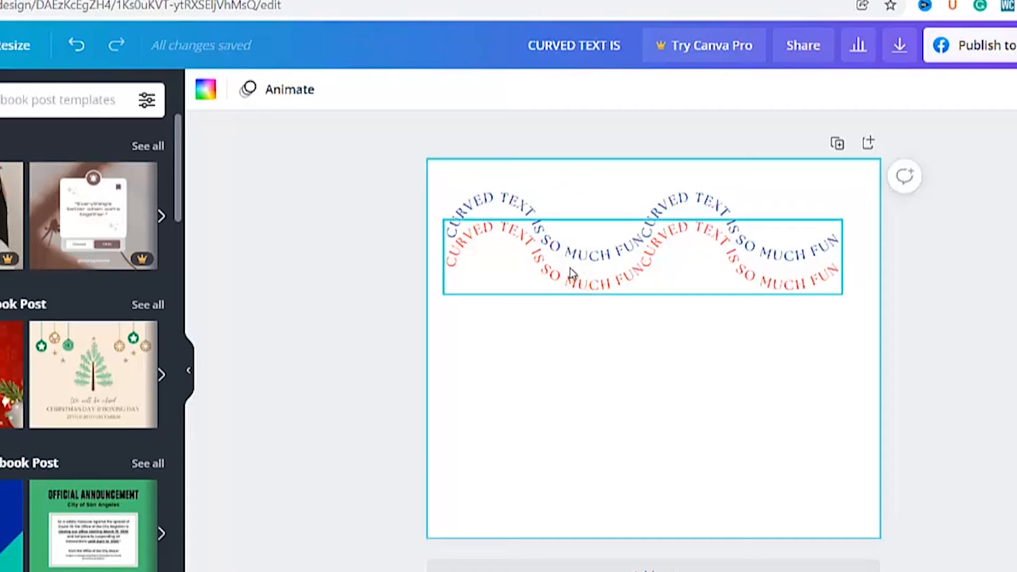
Duplicate the red wave row just below itself and recolour the copy's four text pieces dark green
{"action": "left_click_drag", "start_coordinate": [567, 273], "coordinate": [586, 282]}
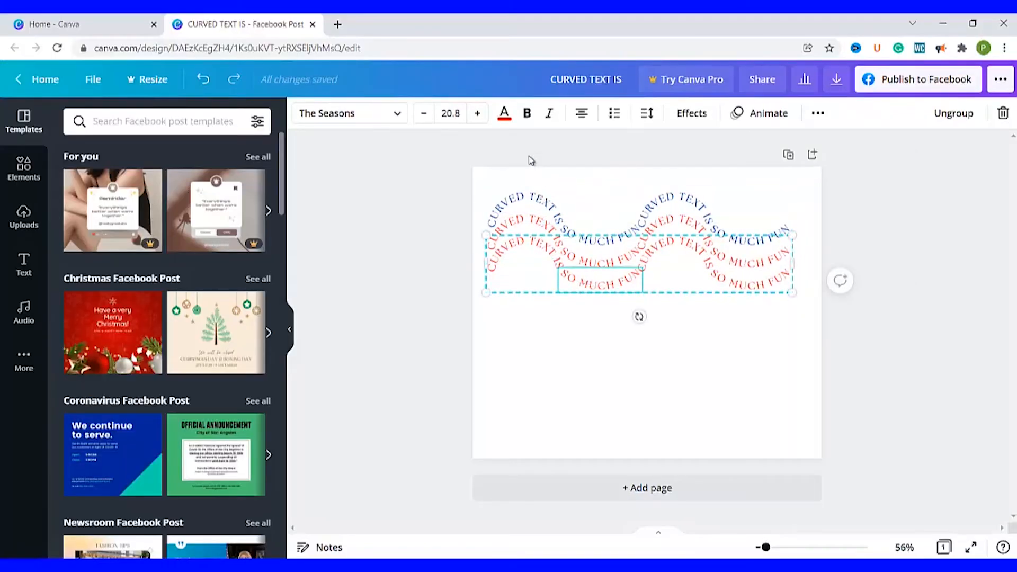
{"action": "left_click", "coordinate": [505, 114]}
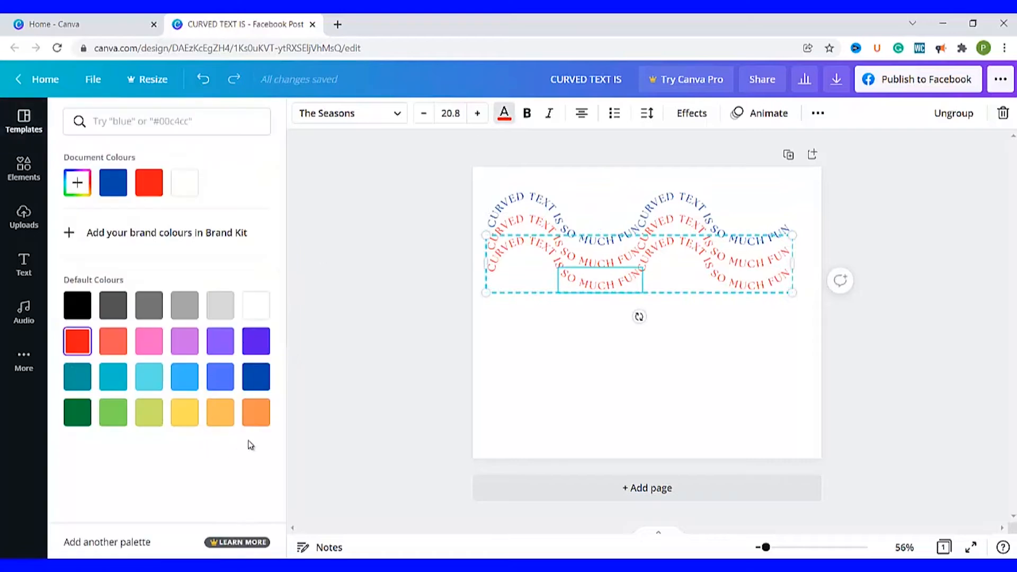
{"action": "left_click", "coordinate": [77, 413]}
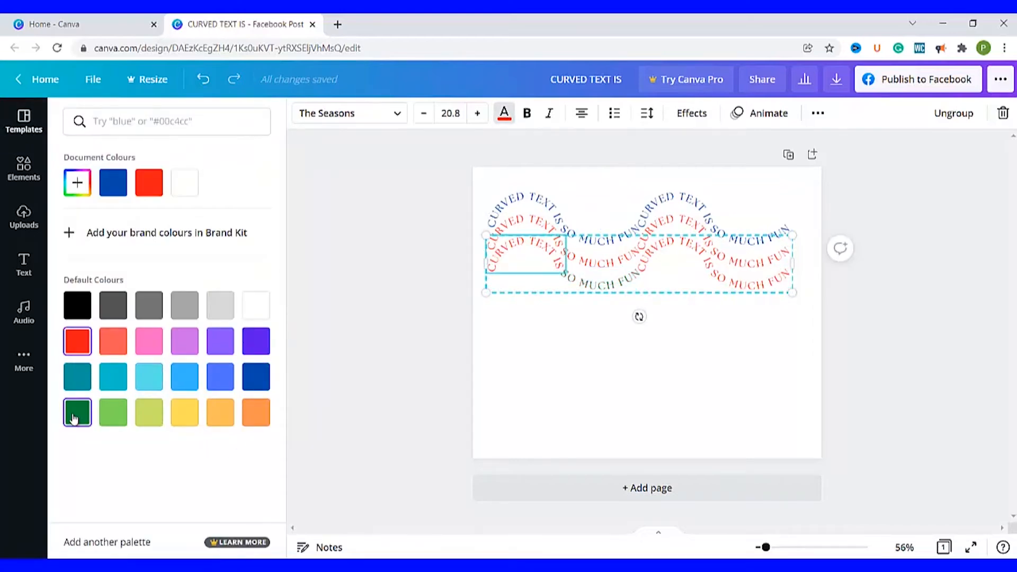
{"action": "left_click", "coordinate": [666, 246]}
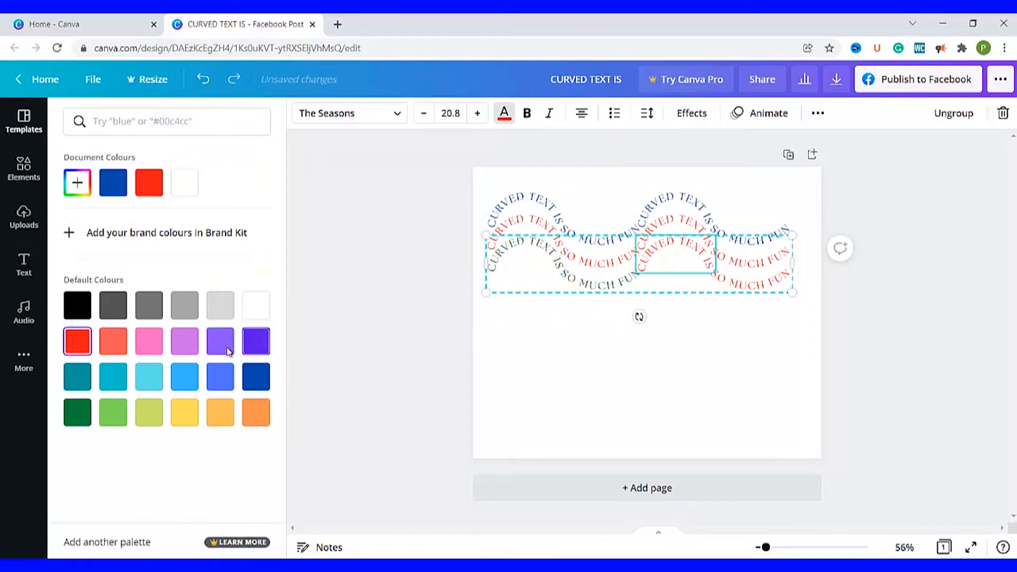
{"action": "left_click", "coordinate": [77, 412]}
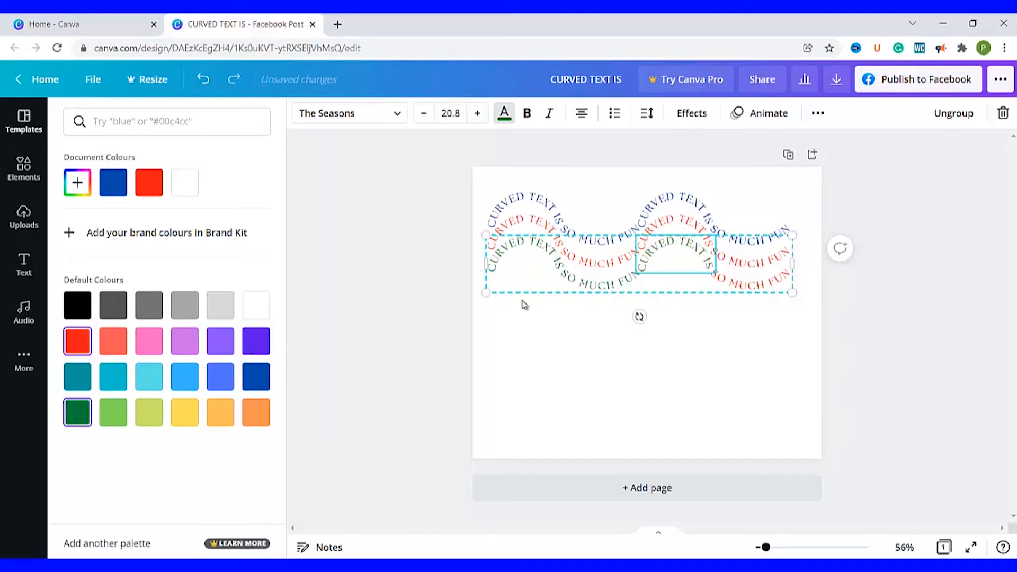
{"action": "left_click", "coordinate": [748, 271]}
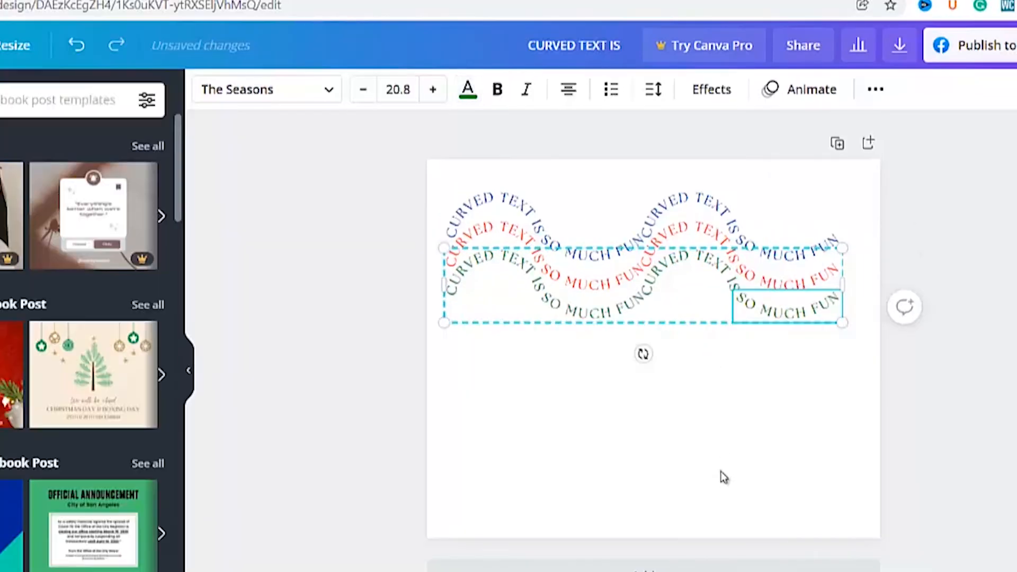
{"action": "left_click", "coordinate": [699, 409]}
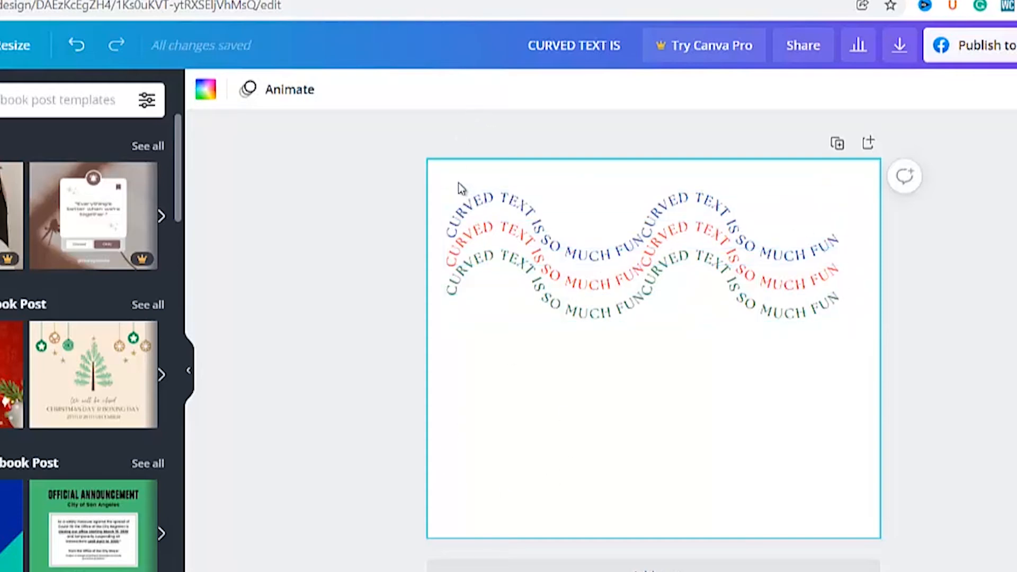
Ungroup the blue, red and green wave rows and combine all their text pieces into one group
{"action": "left_click_drag", "start_coordinate": [456, 181], "coordinate": [877, 338]}
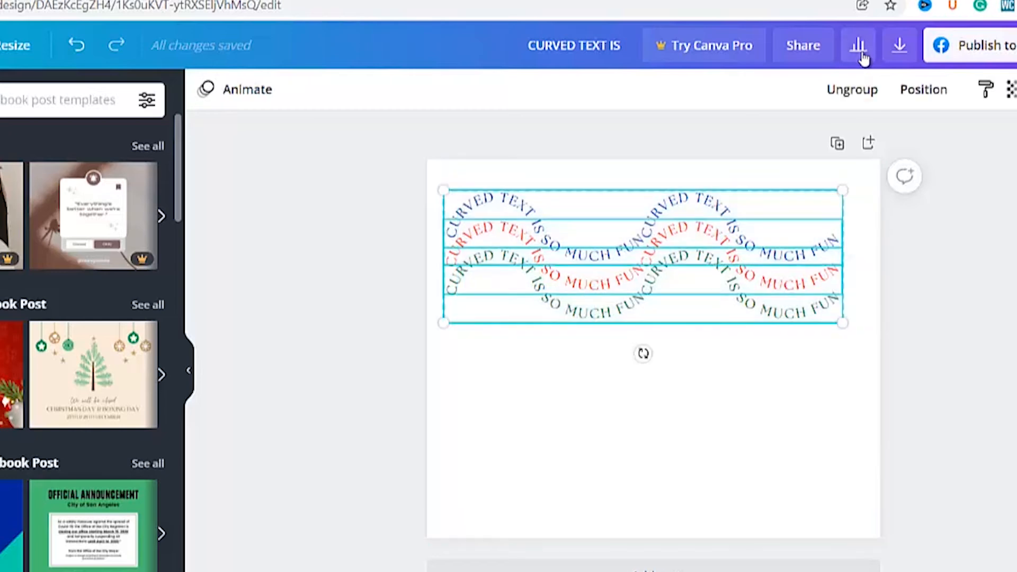
{"action": "left_click", "coordinate": [846, 90]}
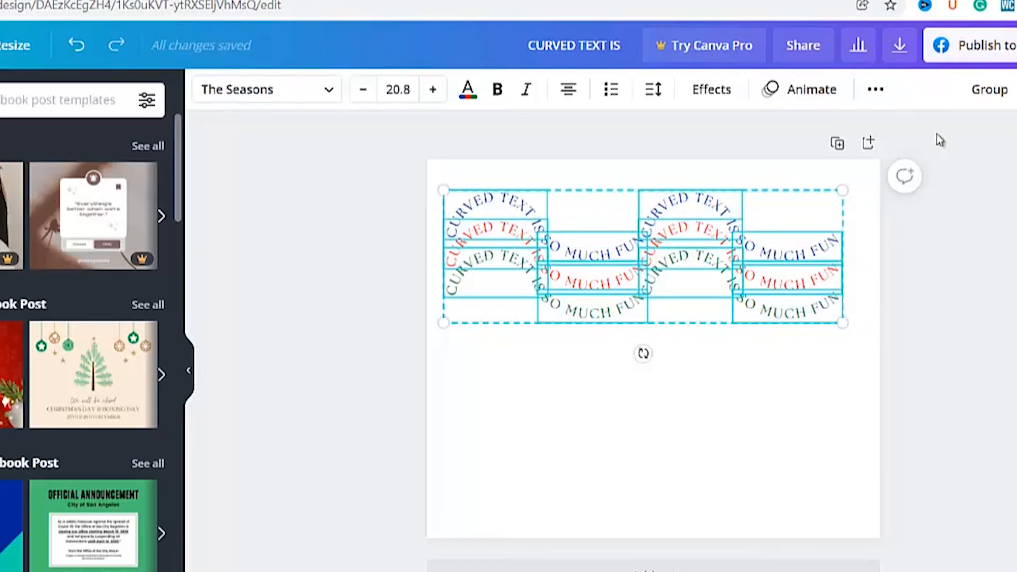
{"action": "left_click", "coordinate": [988, 90]}
Scale the three-row wave group down to font size 8.5 and line up two duplicates end to end after it
{"action": "left_click_drag", "start_coordinate": [843, 323], "coordinate": [620, 215]}
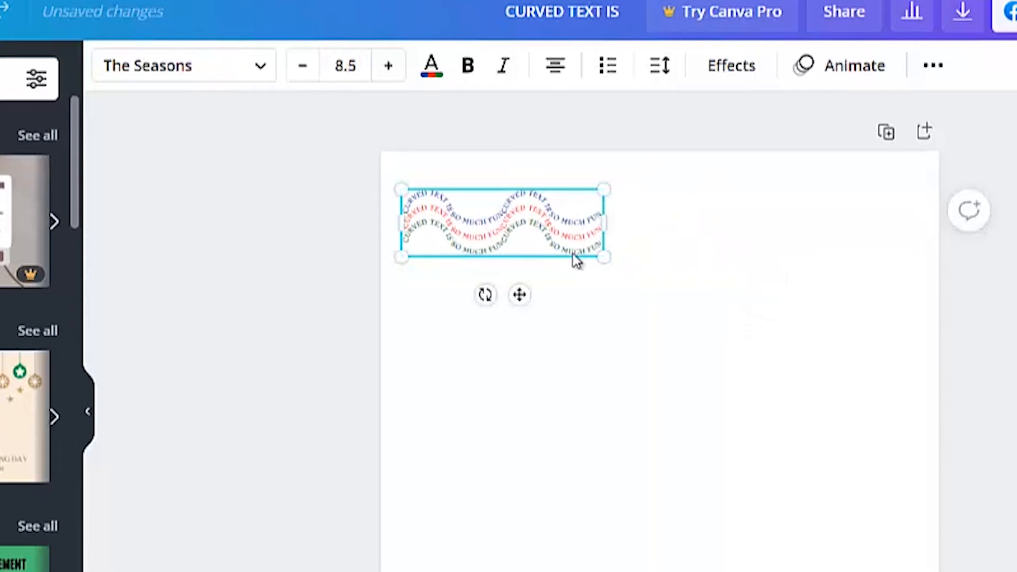
{"action": "left_click_drag", "start_coordinate": [576, 254], "coordinate": [779, 249]}
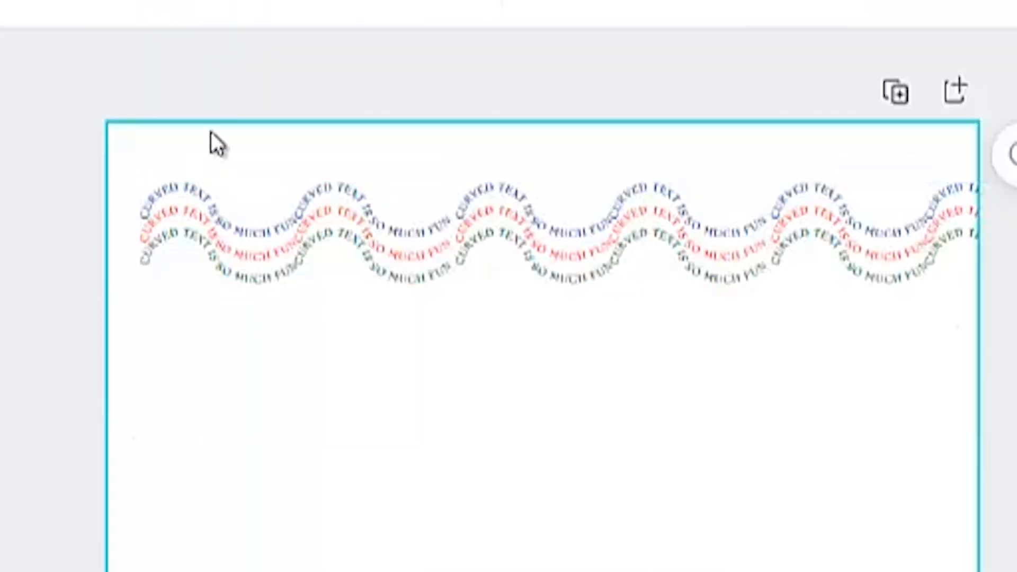
Regroup the three wave blocks as one band and shift it to start at the page's left edge
{"action": "left_click_drag", "start_coordinate": [227, 158], "coordinate": [965, 311]}
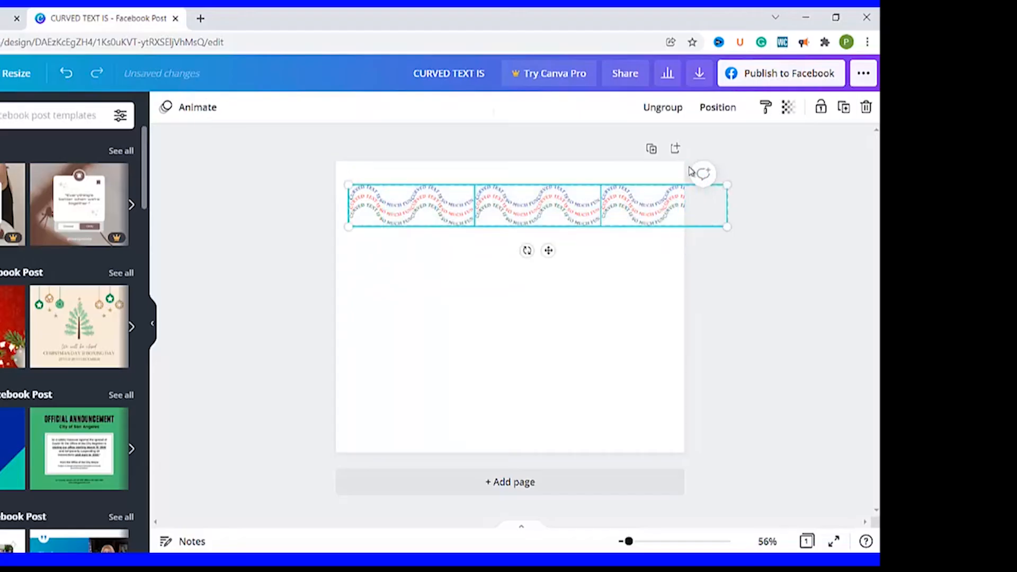
{"action": "left_click", "coordinate": [664, 109]}
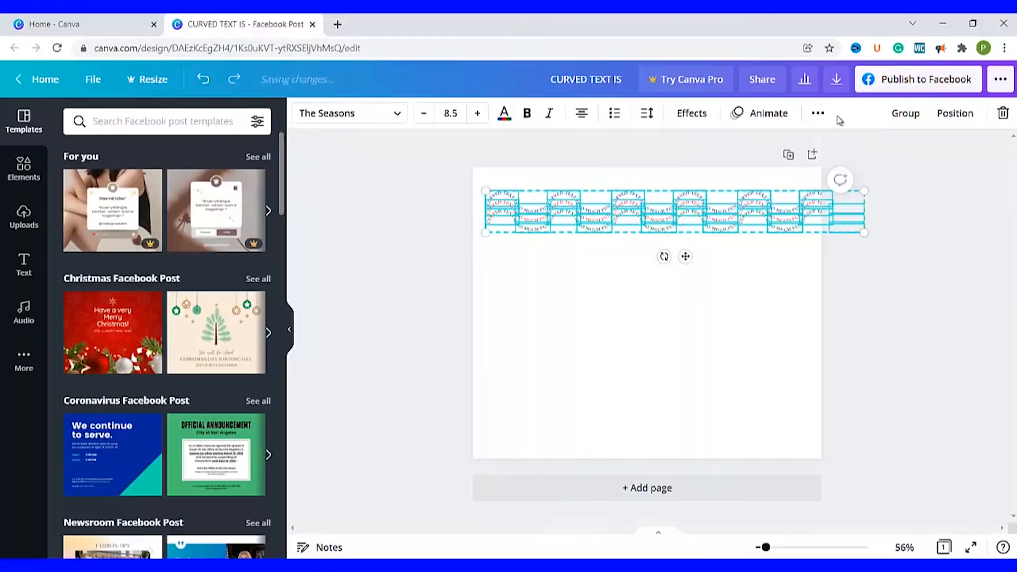
{"action": "left_click", "coordinate": [894, 123]}
{"action": "left_click_drag", "start_coordinate": [749, 216], "coordinate": [737, 219]}
{"action": "left_click", "coordinate": [782, 309]}
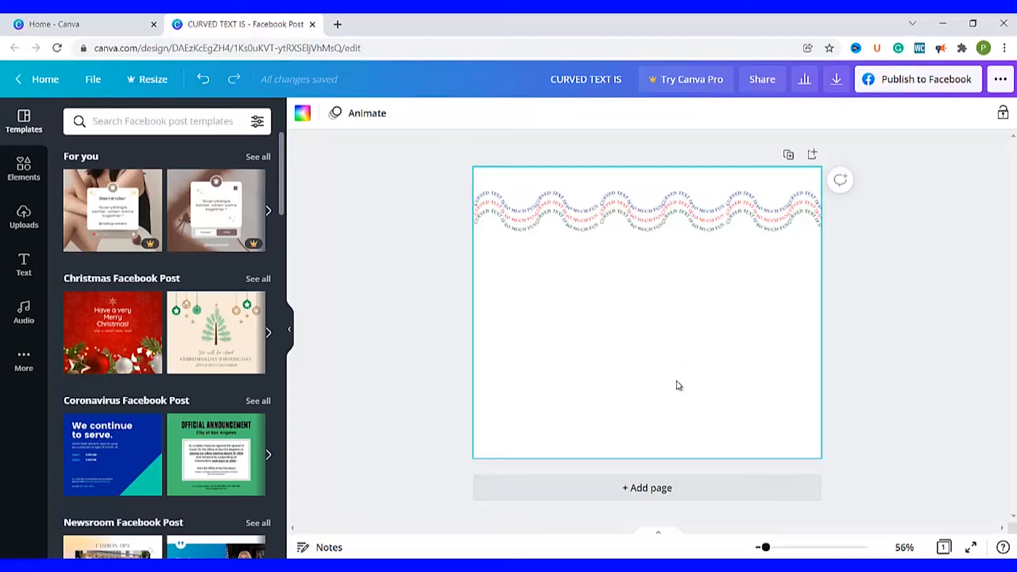
Add a circular frame from the frame elements and move it to the lower middle of the page, beneath the wave band
{"action": "left_click", "coordinate": [24, 178]}
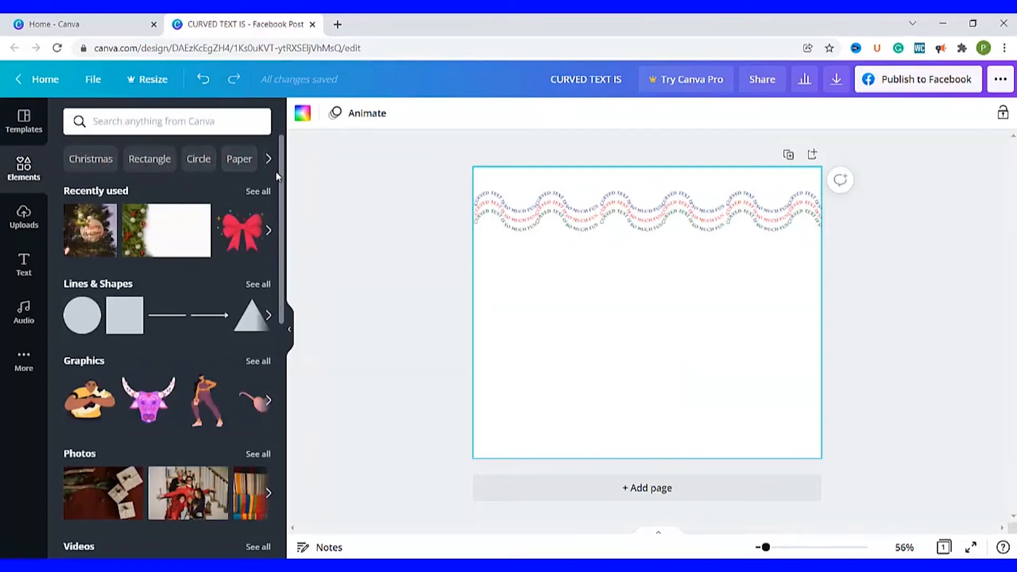
{"action": "scroll", "coordinate": [259, 340], "scroll_direction": "down", "scroll_amount": 10}
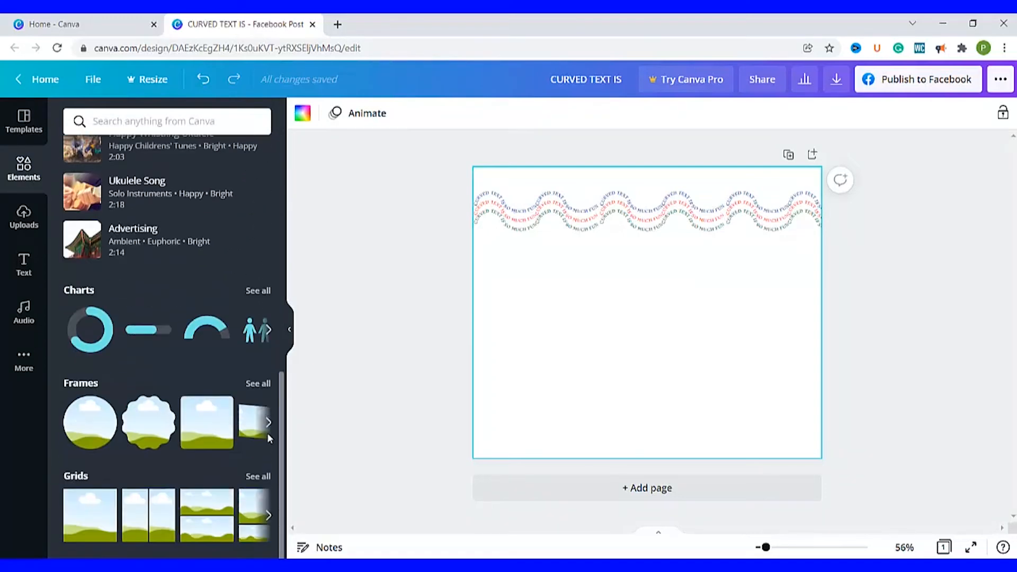
{"action": "left_click", "coordinate": [259, 384]}
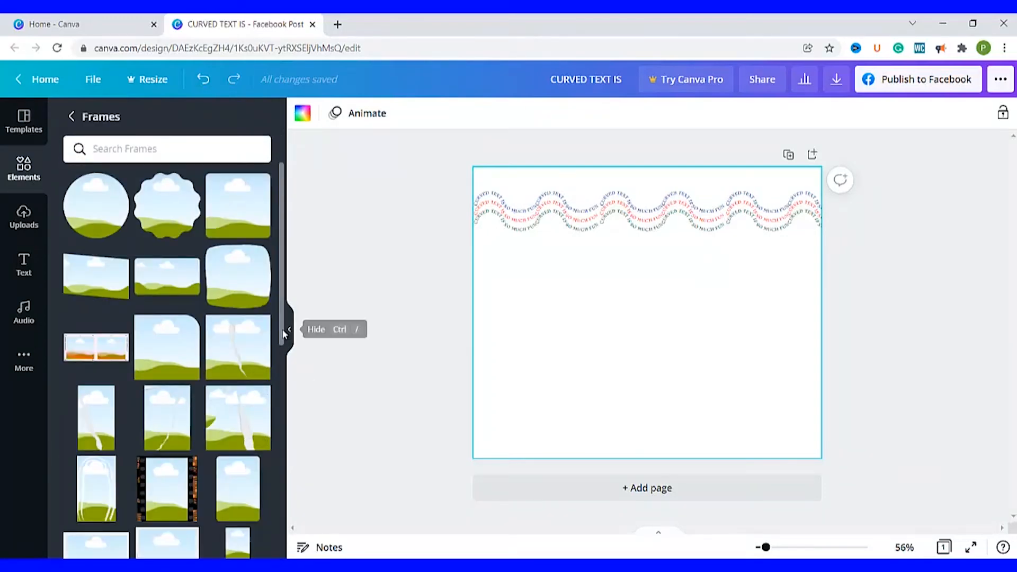
{"action": "left_click_drag", "start_coordinate": [282, 338], "coordinate": [302, 493]}
{"action": "scroll", "coordinate": [143, 275], "scroll_direction": "up", "scroll_amount": 10}
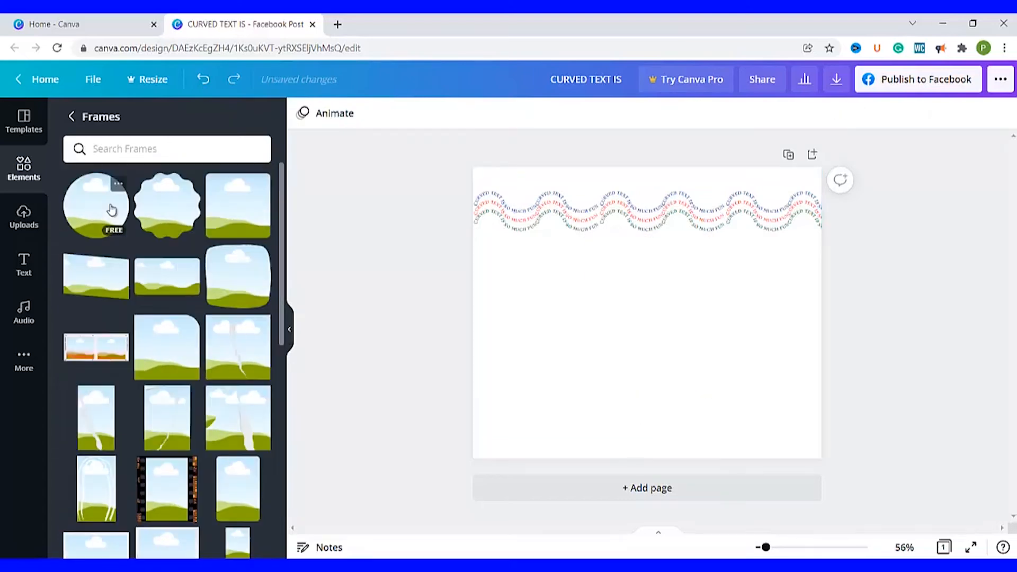
{"action": "left_click", "coordinate": [109, 209]}
{"action": "left_click_drag", "start_coordinate": [606, 329], "coordinate": [613, 404]}
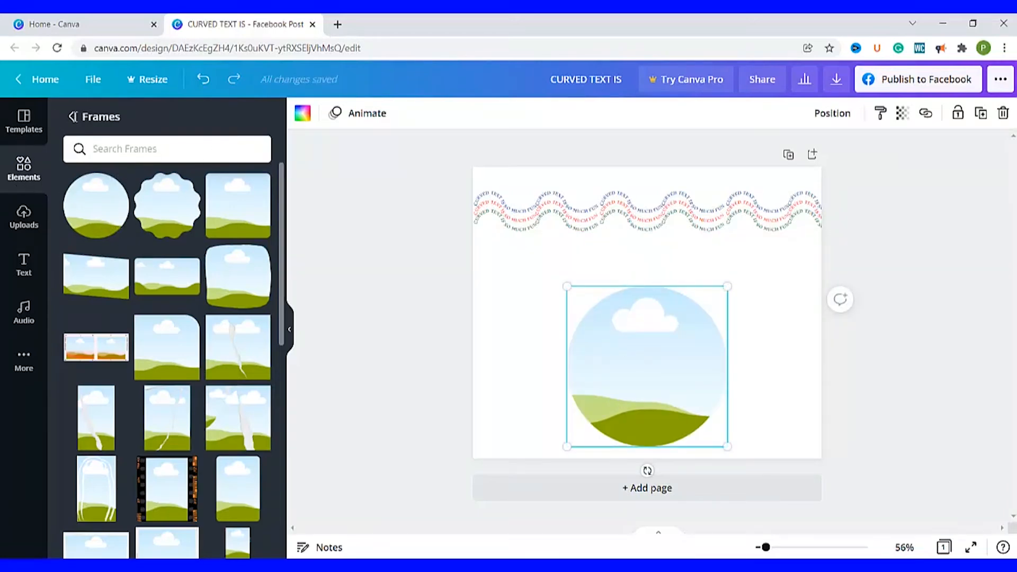
Fill the circular frame with the black handbag and red heels photo from a SHOES search and shift the frame slightly up
{"action": "left_click", "coordinate": [73, 117]}
{"action": "left_click", "coordinate": [151, 122]}
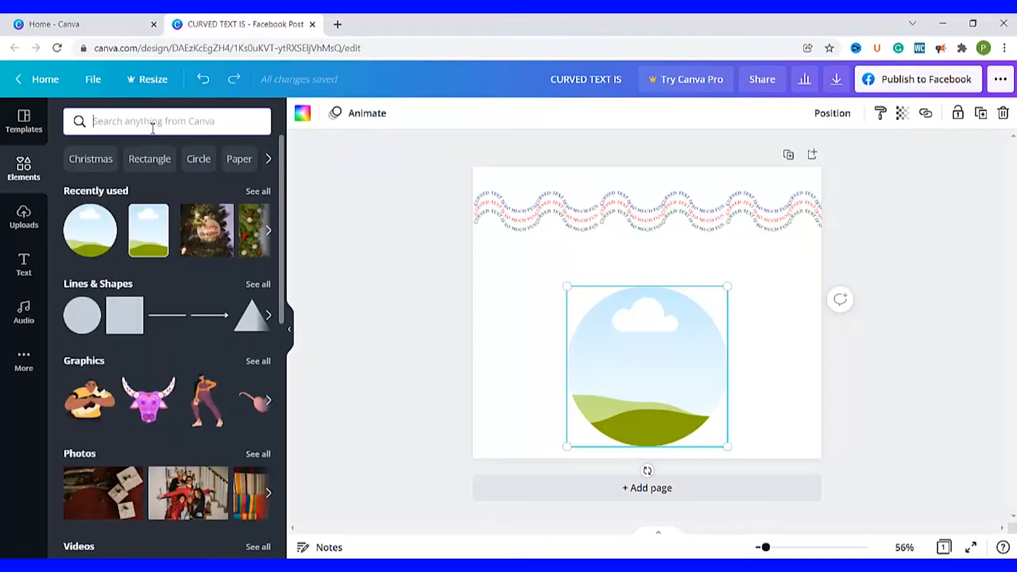
{"action": "type", "text": "SHOES"}
{"action": "key", "text": "Return"}
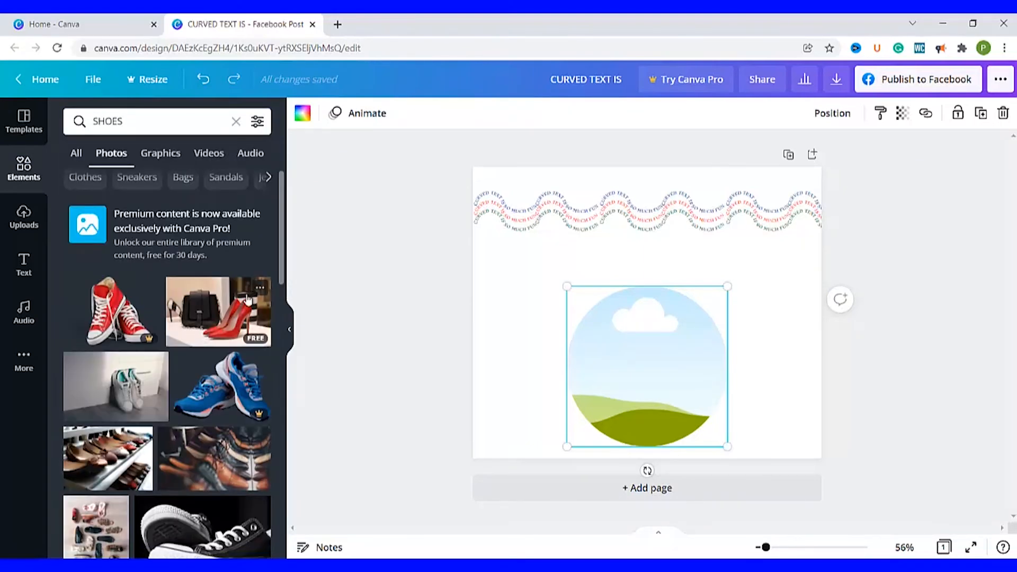
{"action": "left_click", "coordinate": [216, 312]}
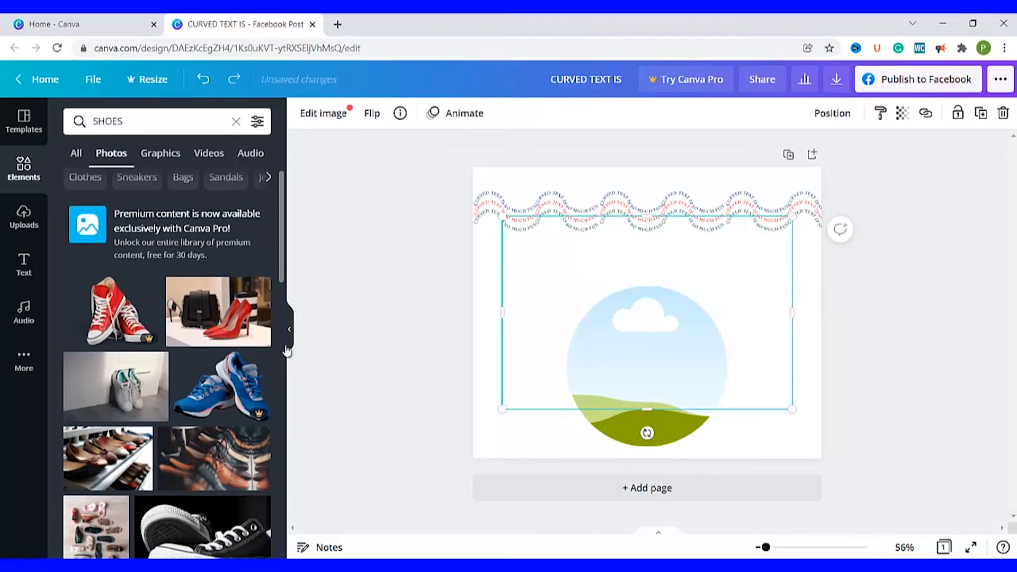
{"action": "left_click_drag", "start_coordinate": [591, 402], "coordinate": [628, 403]}
{"action": "left_click_drag", "start_coordinate": [692, 360], "coordinate": [692, 365]}
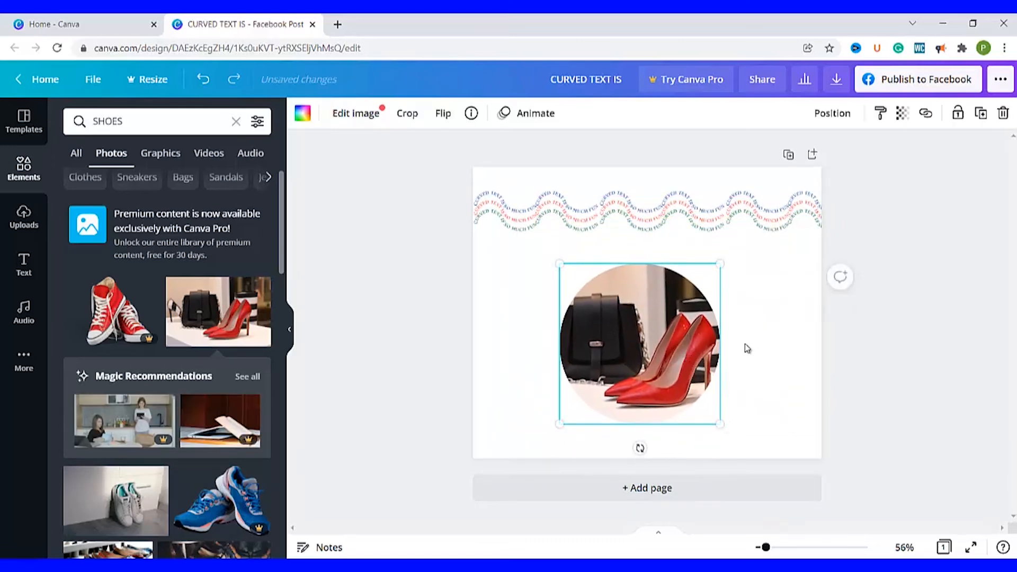
Add the text "CHRISTMASS SALE" at font size 25.6 and place it just above the circular photo
{"action": "left_click", "coordinate": [532, 320]}
{"action": "key", "text": "t"}
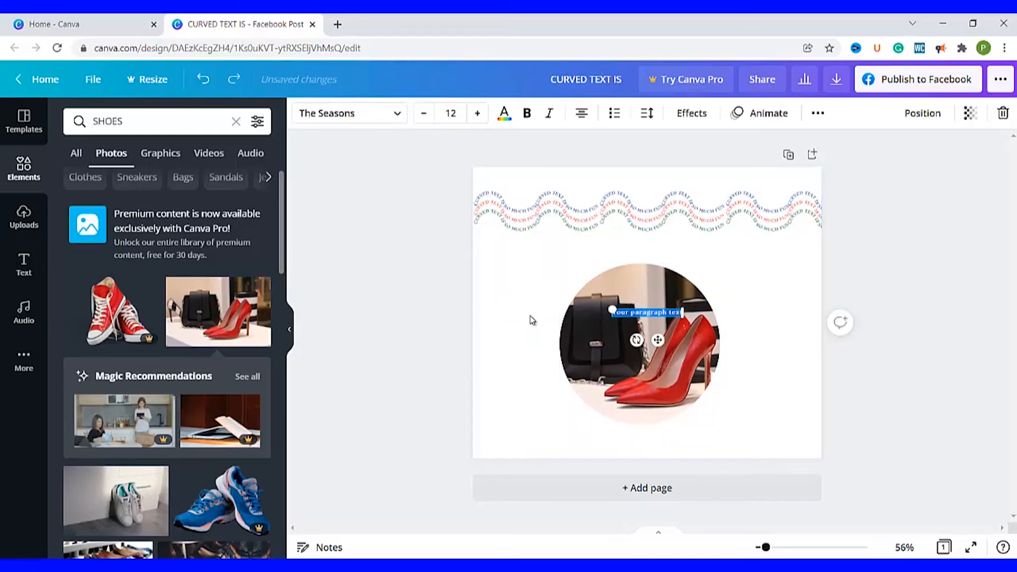
{"action": "type", "text": "XMASS S"}
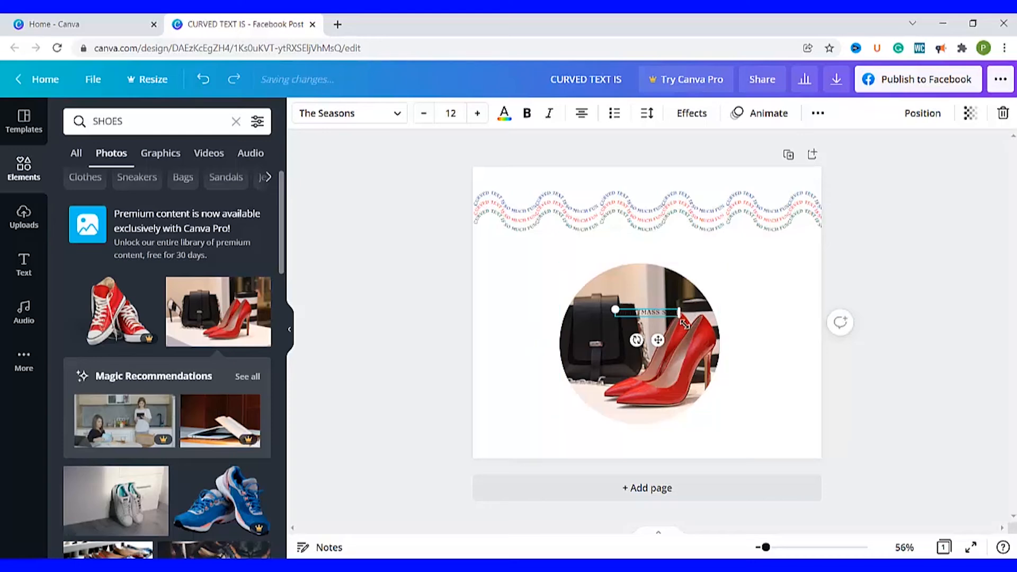
{"action": "left_click_drag", "start_coordinate": [680, 318], "coordinate": [740, 390]}
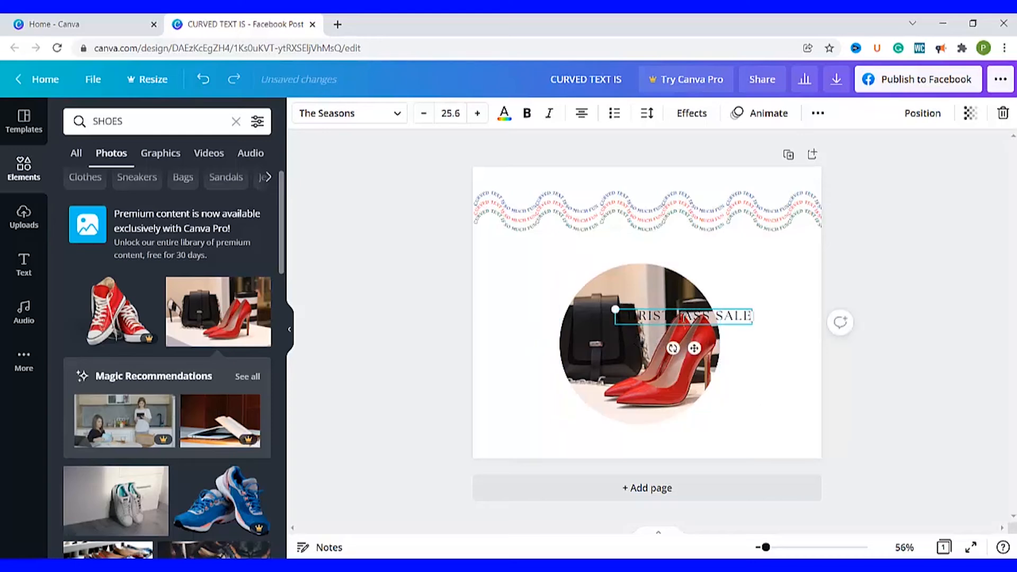
{"action": "left_click", "coordinate": [723, 278]}
{"action": "left_click_drag", "start_coordinate": [694, 349], "coordinate": [654, 259]}
{"action": "left_click", "coordinate": [636, 253]}
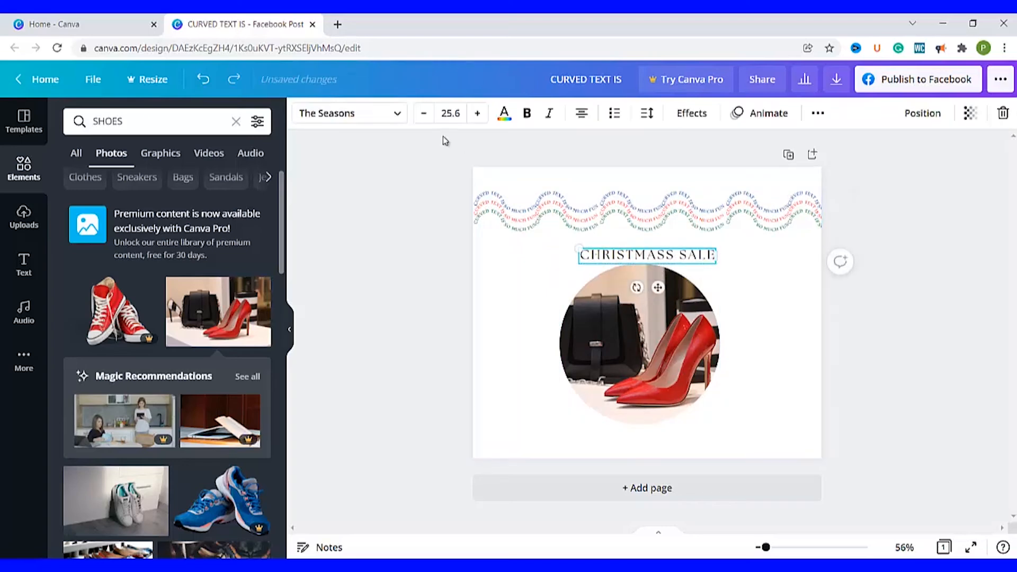
Colour the "CHRISTMASS SALE" text red and make it bold
{"action": "left_click", "coordinate": [504, 114]}
{"action": "left_click", "coordinate": [228, 182]}
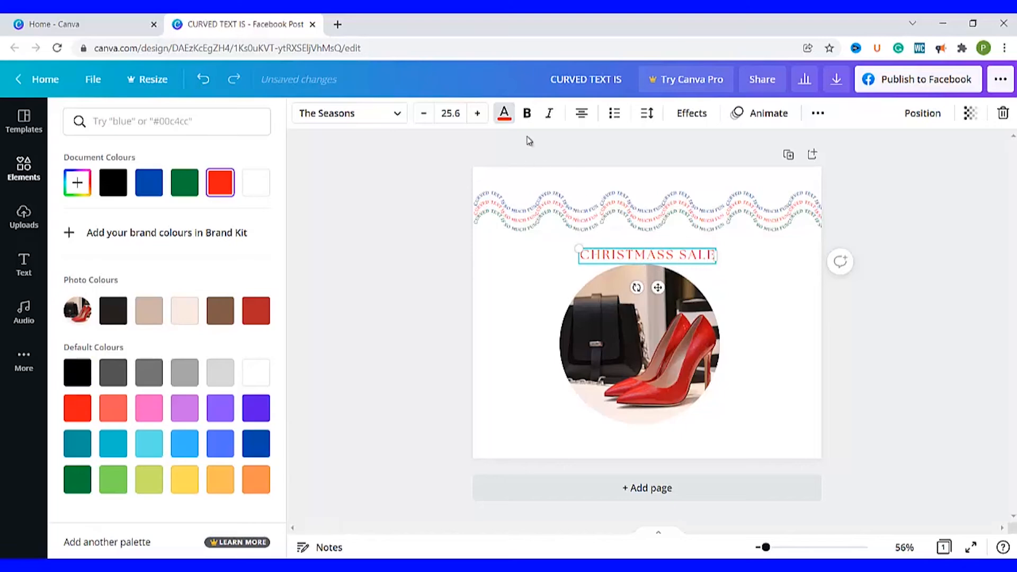
{"action": "left_click", "coordinate": [527, 113]}
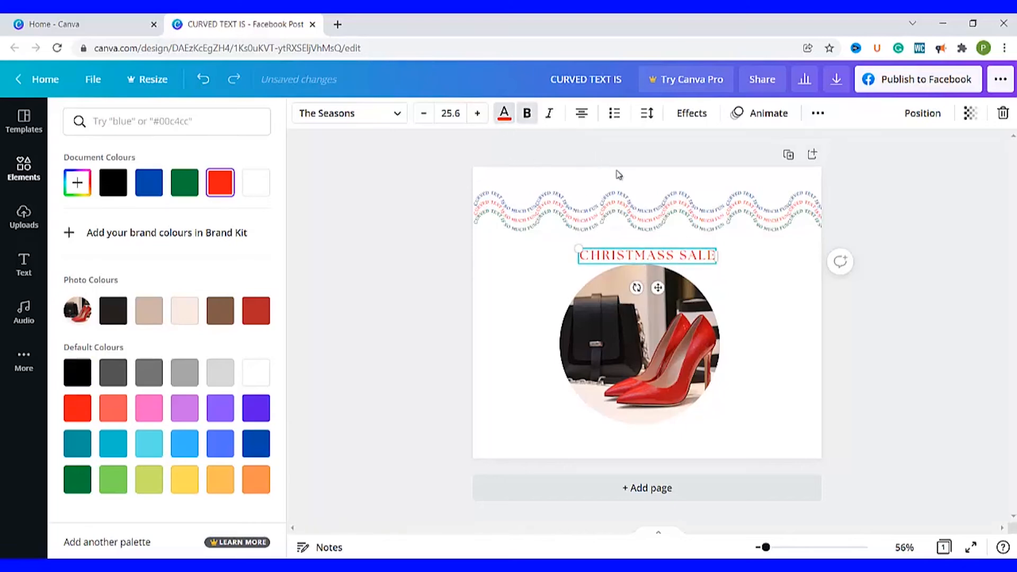
Apply a Curve effect of 36 to the sale text and align it over the circular photo's upper edge
{"action": "left_click", "coordinate": [695, 113]}
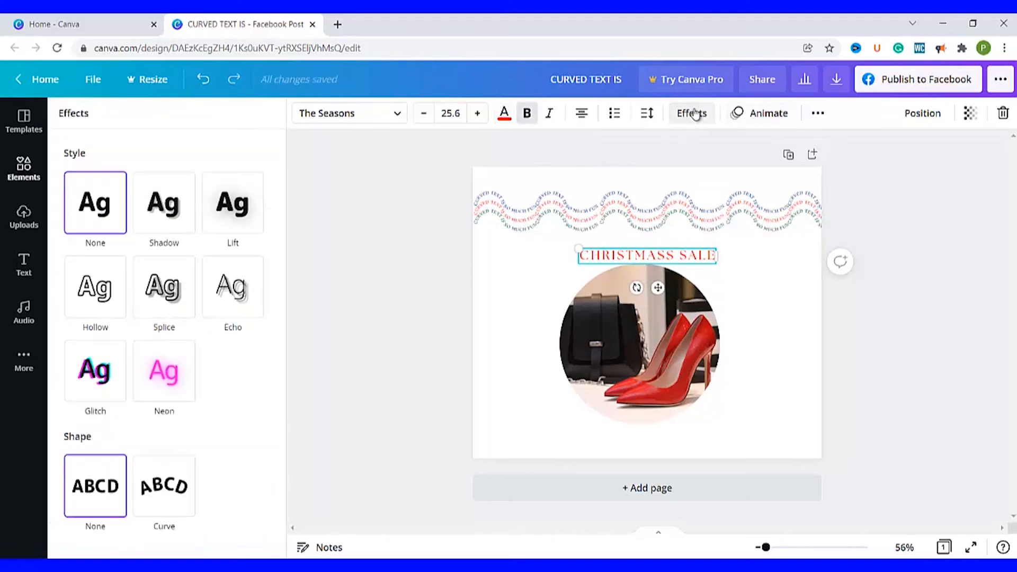
{"action": "left_click", "coordinate": [164, 486]}
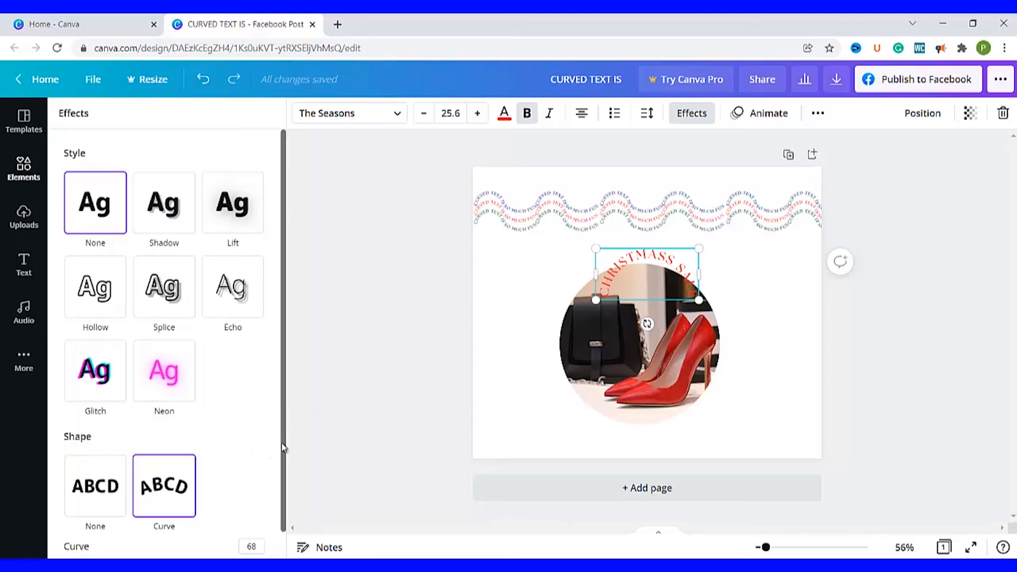
{"action": "left_click_drag", "start_coordinate": [285, 451], "coordinate": [285, 487]}
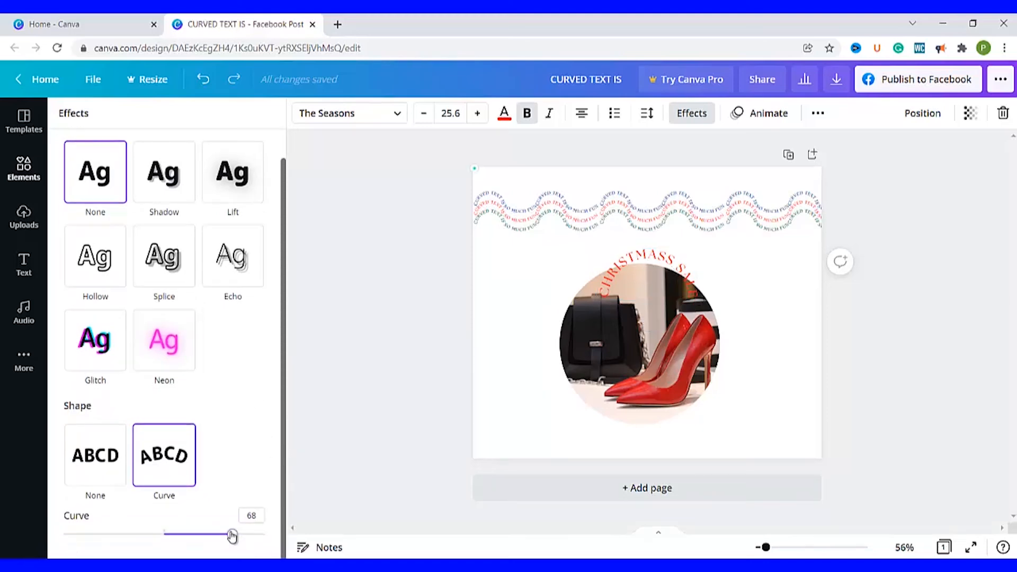
{"action": "left_click_drag", "start_coordinate": [230, 535], "coordinate": [200, 534]}
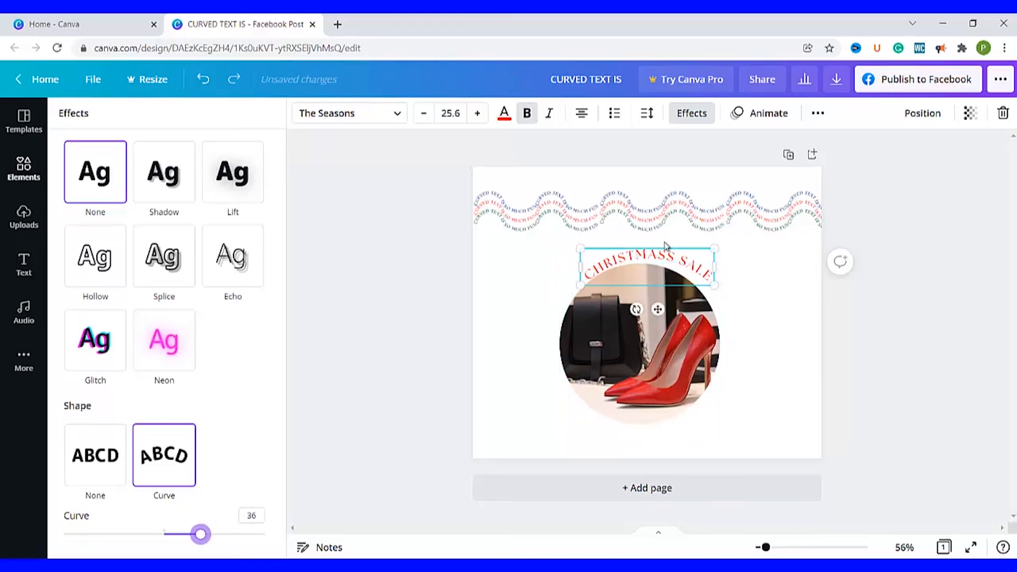
{"action": "left_click_drag", "start_coordinate": [657, 250], "coordinate": [645, 256]}
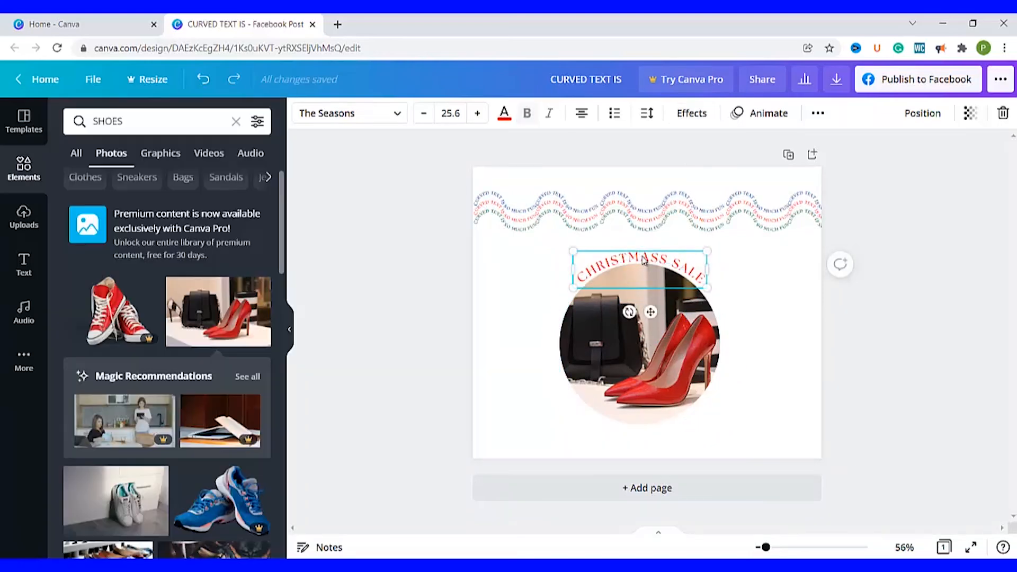
Increase the letter spacing of the curved sale text to spread it wider around the top of the circular photo
{"action": "left_click", "coordinate": [650, 113]}
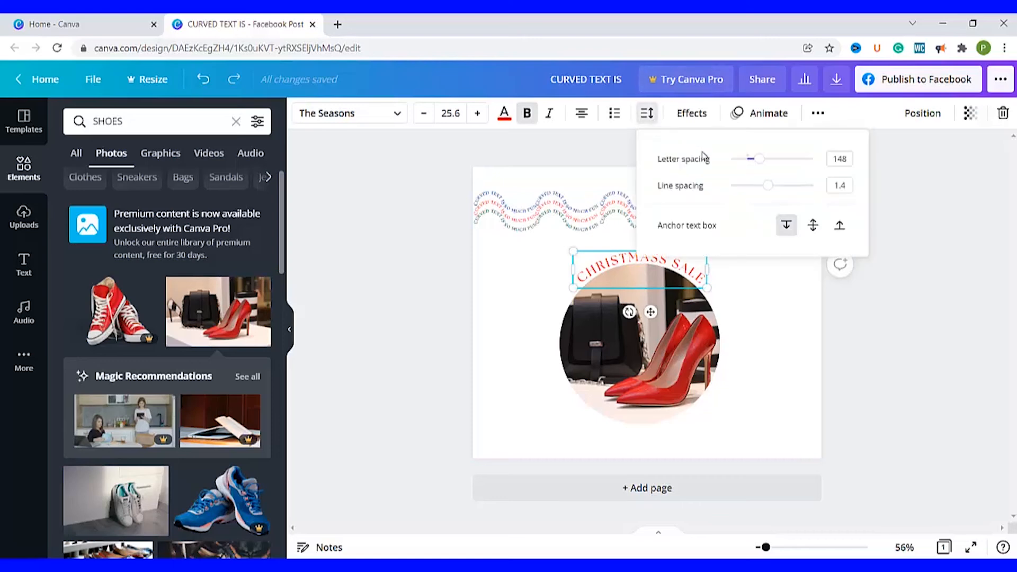
{"action": "left_click_drag", "start_coordinate": [760, 158], "coordinate": [787, 190]}
{"action": "left_click", "coordinate": [775, 385]}
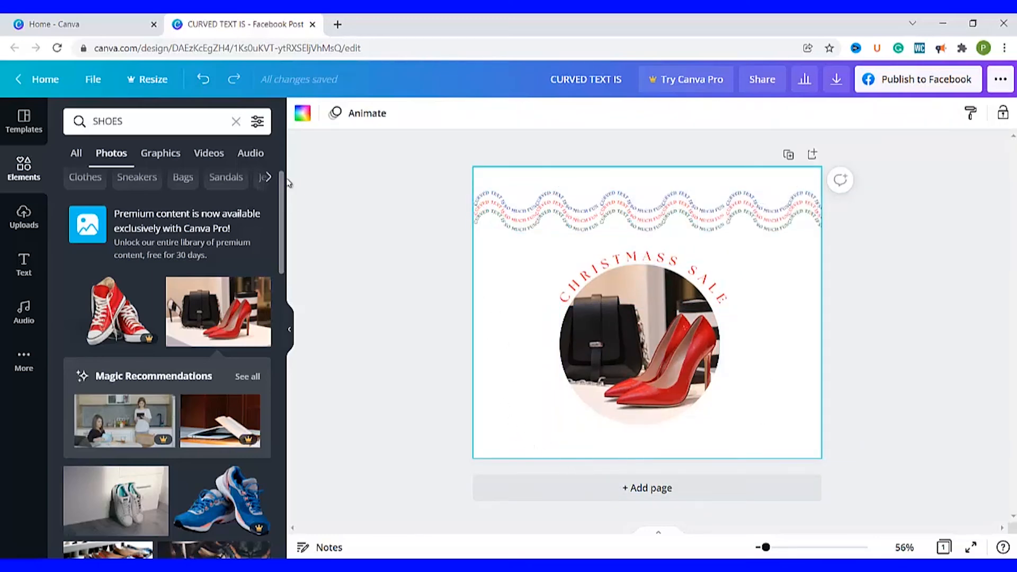
Search photos for "merry christmas" and set the picture of the red bow with glowing balls as the page background
{"action": "double_click", "coordinate": [191, 123]}
{"action": "type", "text": "merry christmas"}
{"action": "key", "text": "Return"}
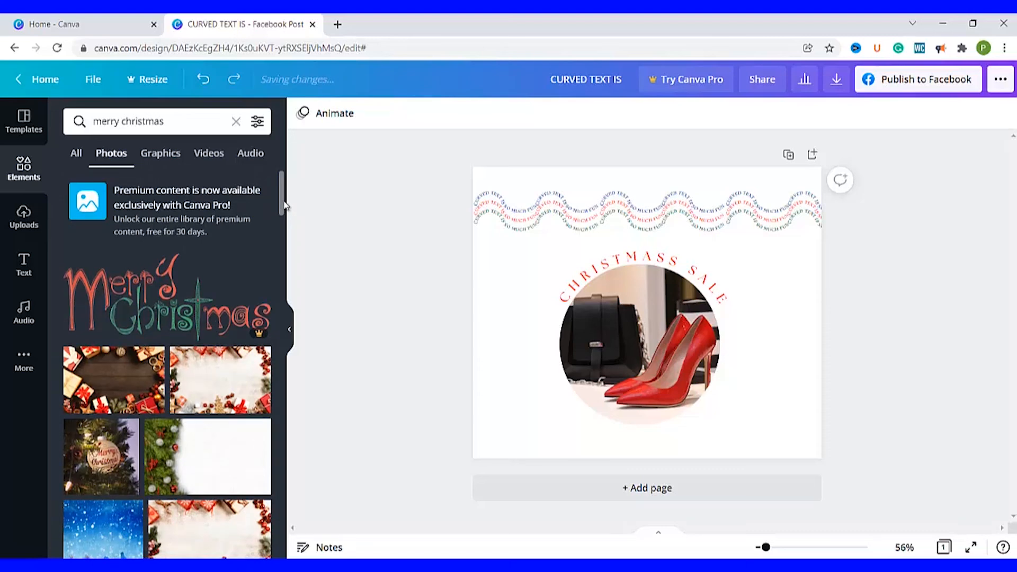
{"action": "left_click_drag", "start_coordinate": [284, 205], "coordinate": [283, 241]}
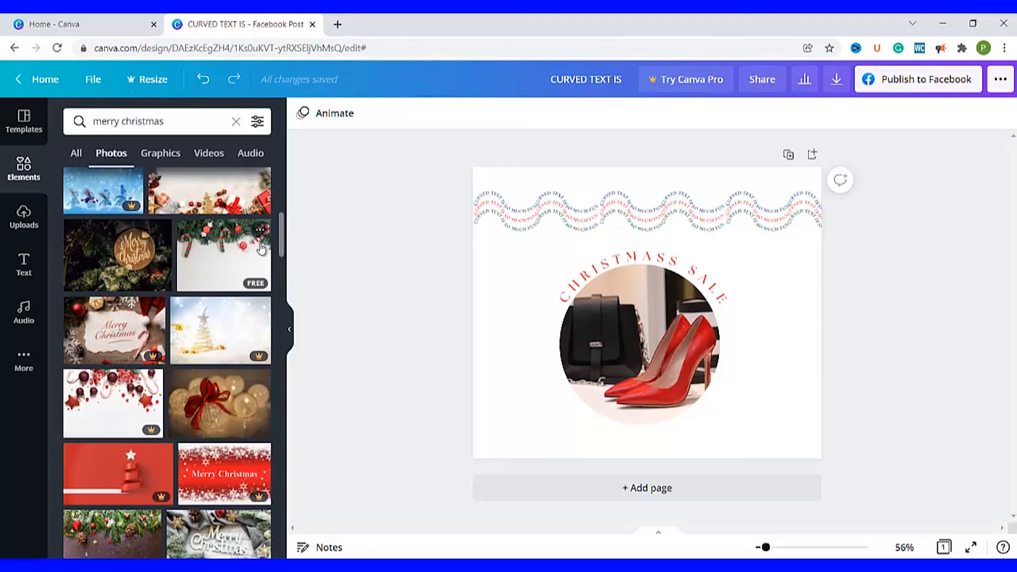
{"action": "left_click_drag", "start_coordinate": [284, 245], "coordinate": [284, 258]}
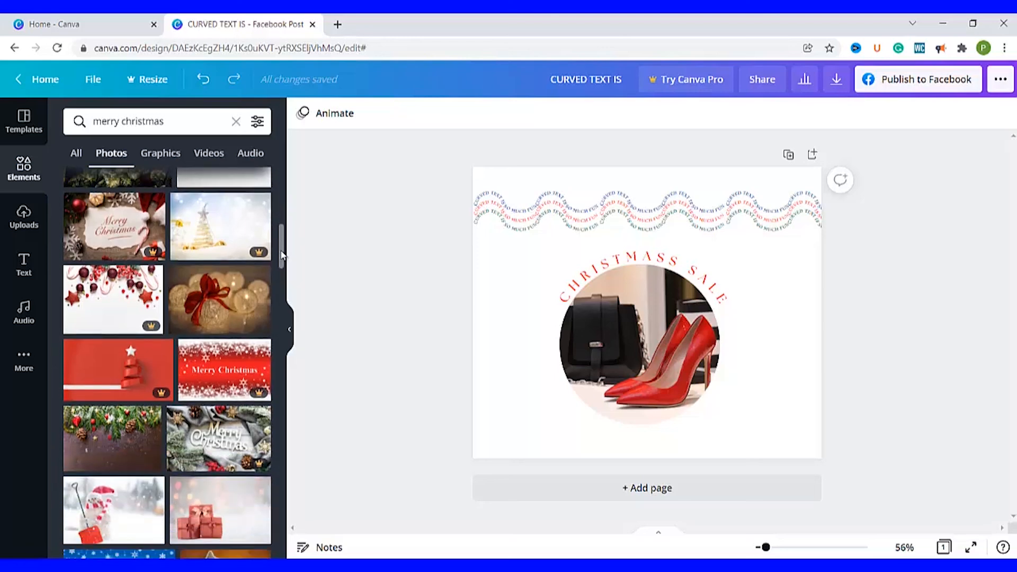
{"action": "left_click", "coordinate": [215, 318]}
{"action": "right_click", "coordinate": [697, 347]}
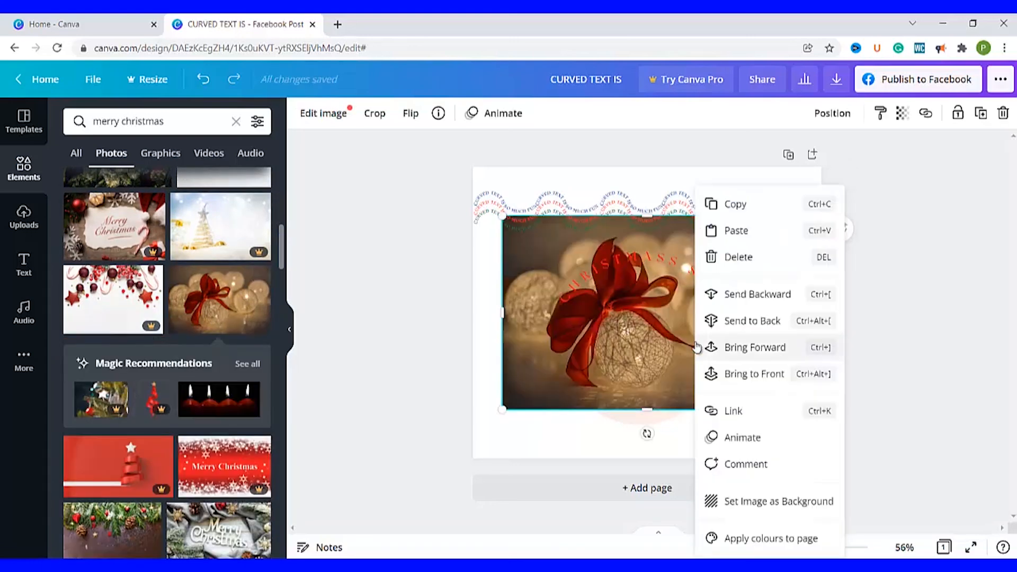
{"action": "left_click", "coordinate": [712, 501]}
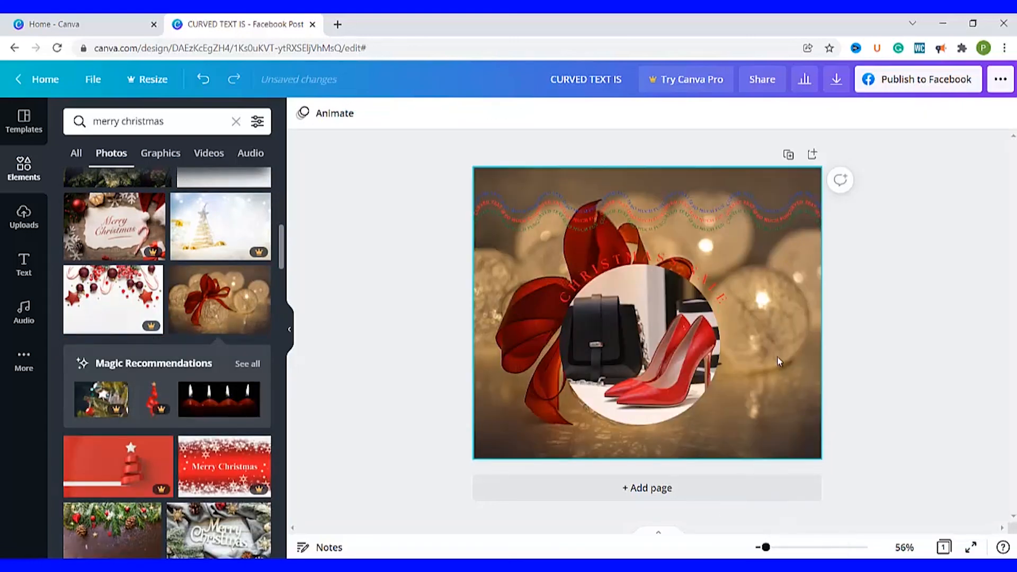
Fade the background photo to a transparency of 24 and reposition it so the bow shifts right behind the circular photo
{"action": "left_click", "coordinate": [778, 333]}
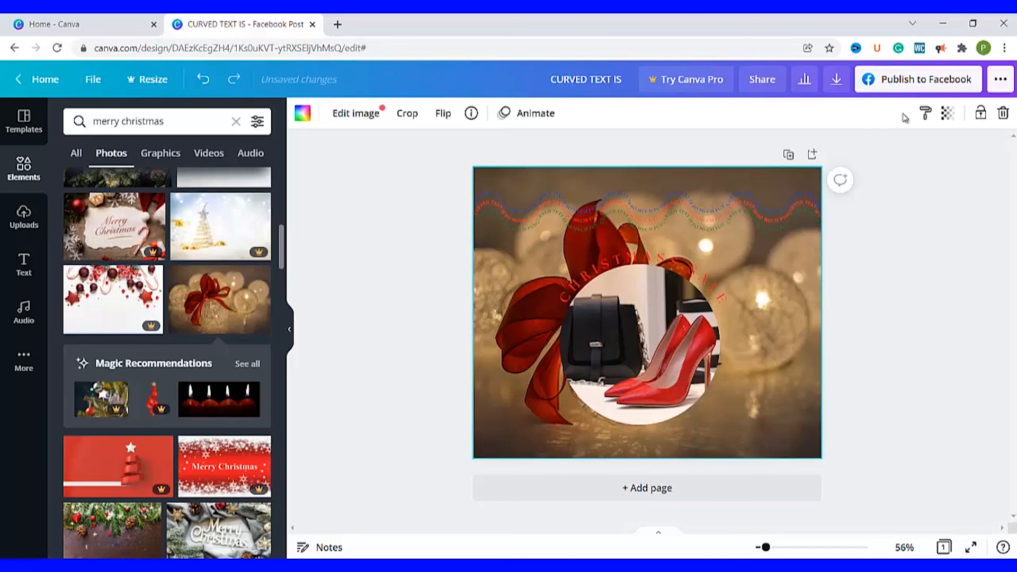
{"action": "left_click", "coordinate": [948, 112]}
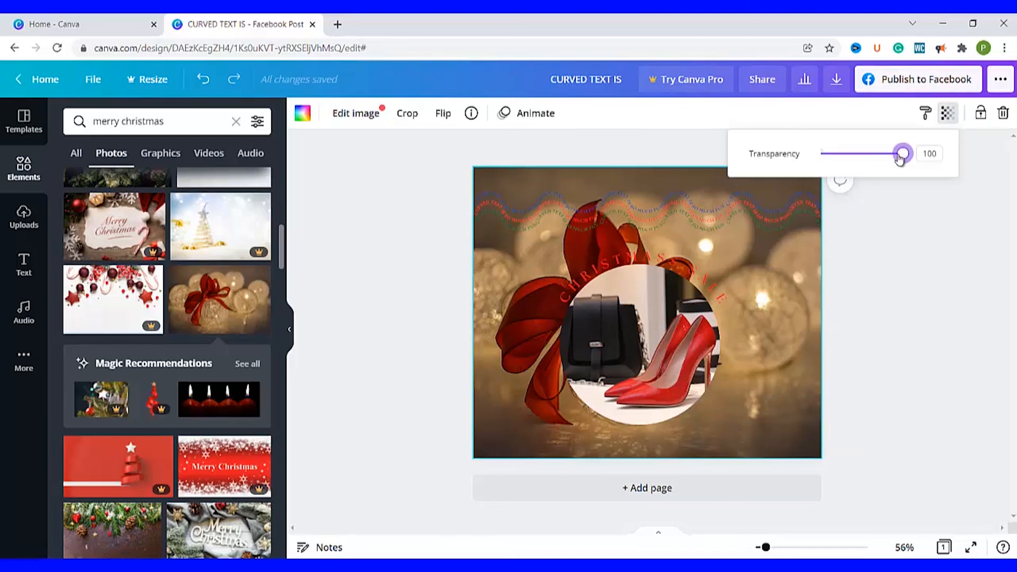
{"action": "left_click_drag", "start_coordinate": [901, 154], "coordinate": [842, 169]}
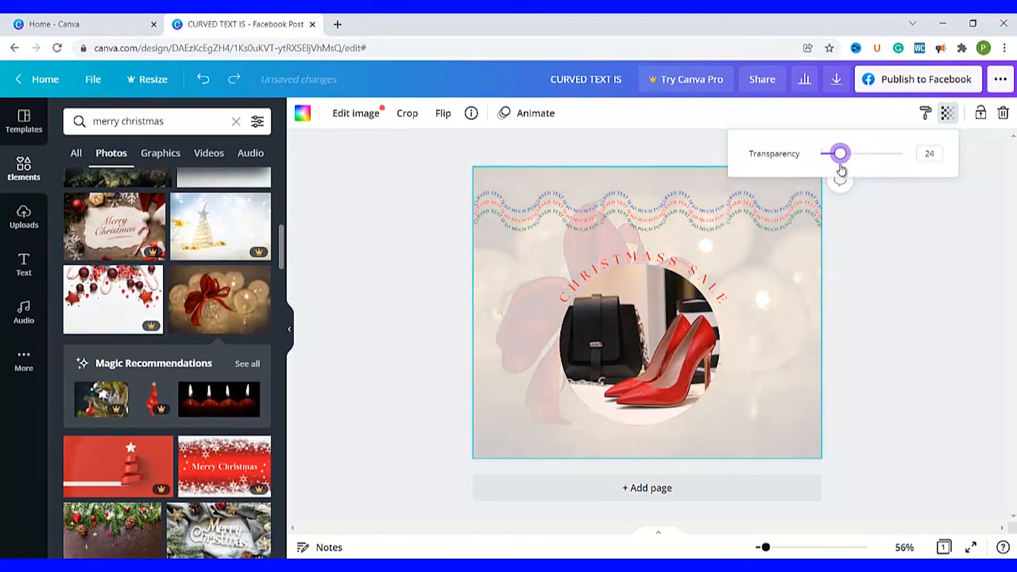
{"action": "double_click", "coordinate": [781, 349]}
{"action": "left_click_drag", "start_coordinate": [781, 349], "coordinate": [808, 354]}
{"action": "left_click", "coordinate": [915, 372]}
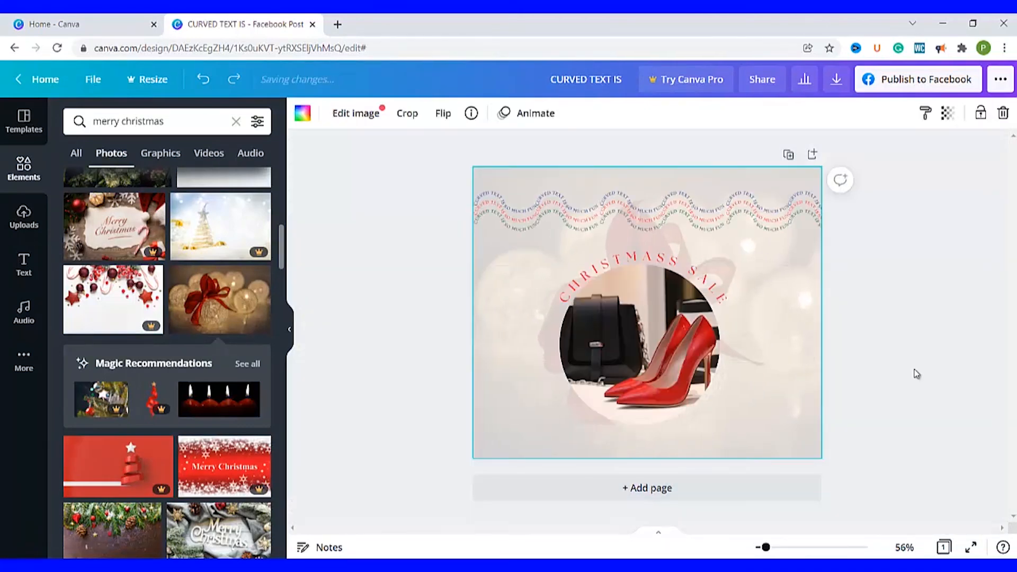
{"action": "left_click", "coordinate": [915, 373]}
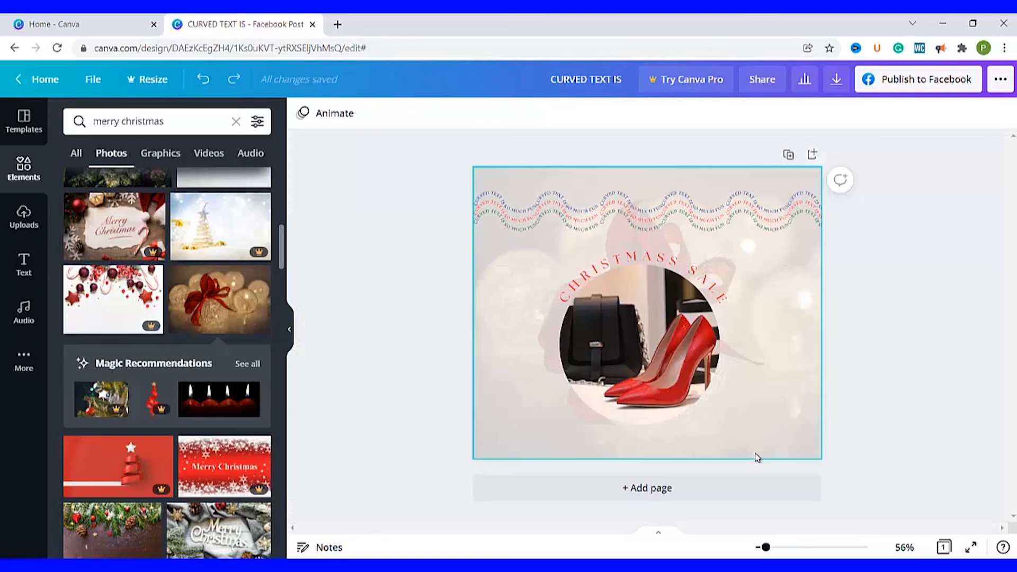
Move the wavy text band up close to the page's top edge
{"action": "mouse_move", "coordinate": [715, 209]}
{"action": "left_mouse_down"}
{"action": "mouse_move", "coordinate": [710, 186]}
{"action": "mouse_move", "coordinate": [715, 194]}
{"action": "left_mouse_up"}
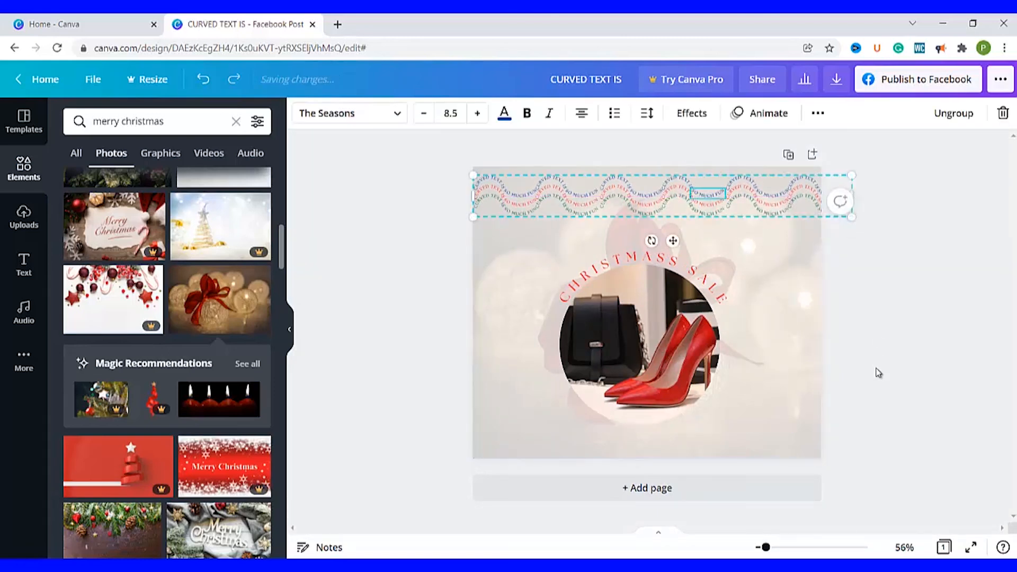
{"action": "left_click", "coordinate": [900, 417]}
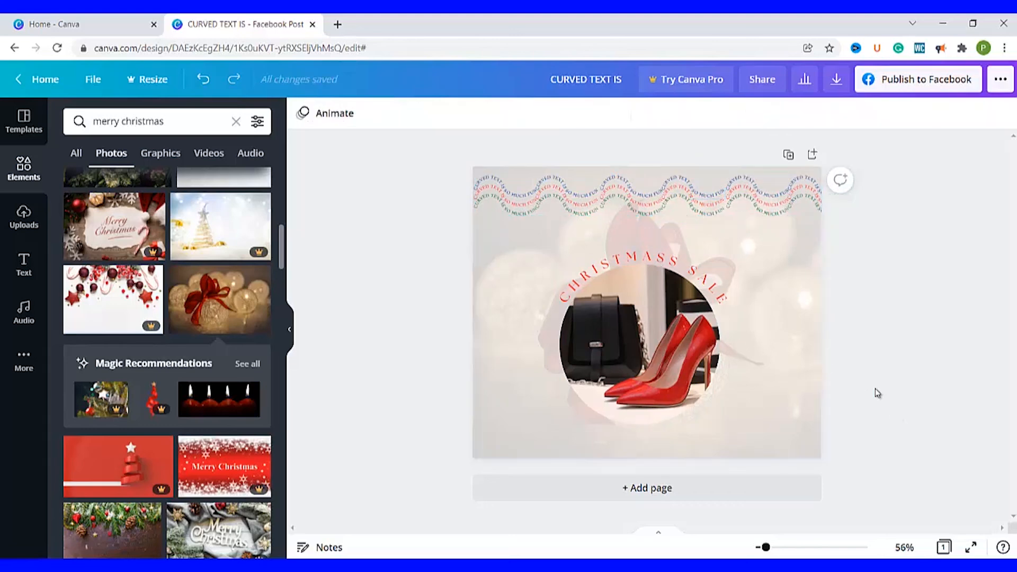